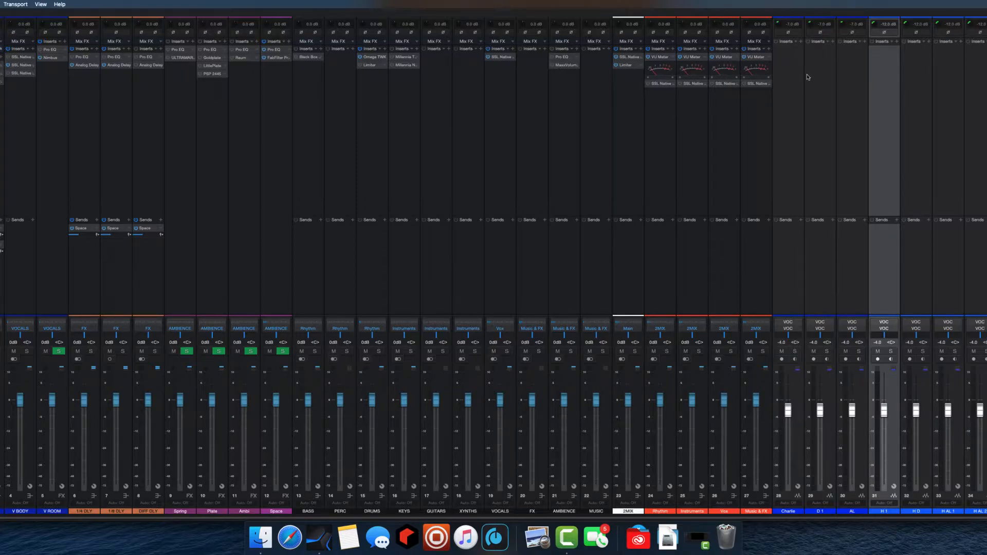
Step: Open the Limiter on the 2MIX channel and lower its threshold to about -8.3 dB
double_click(634, 65)
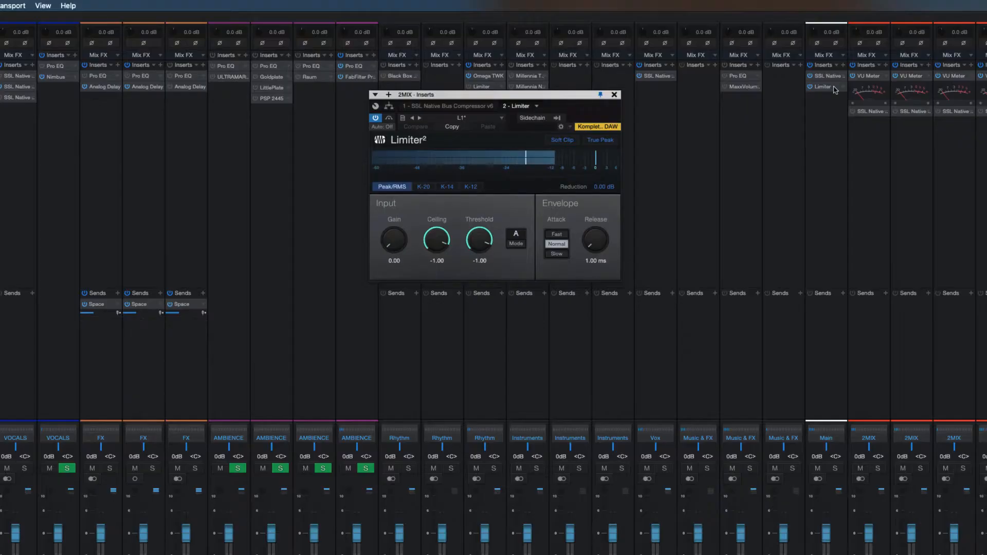
drag(373, 181, 373, 184)
drag(487, 247, 482, 310)
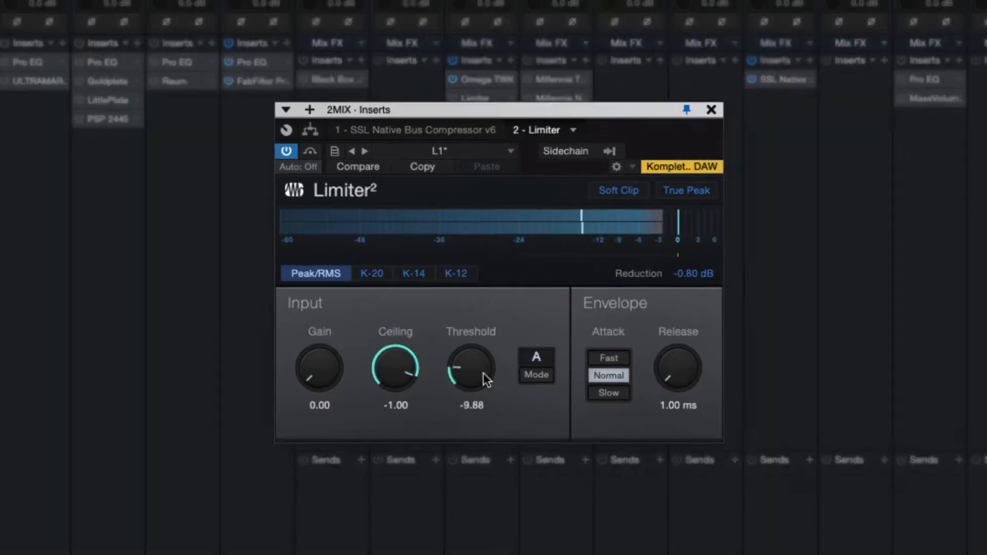
drag(373, 180, 372, 182)
drag(480, 383, 480, 364)
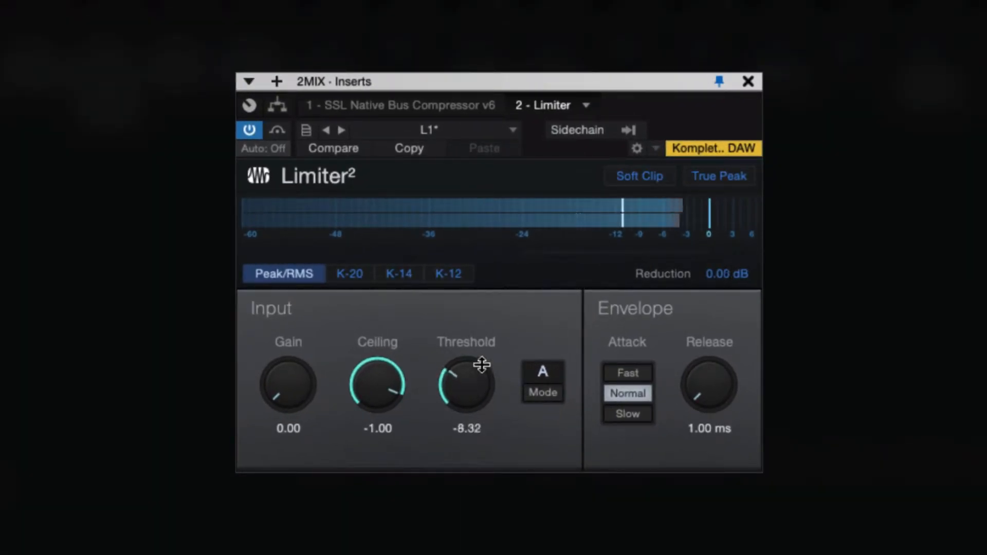
Step: Try an exact limiter threshold of -8 dB and settle on -7 dB
click(480, 419)
text(-8)
key(Return)
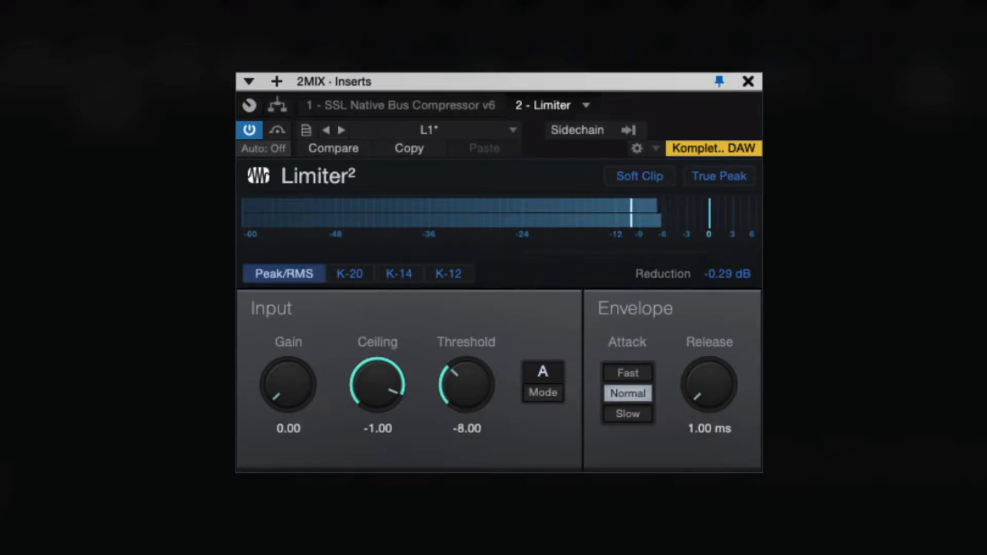
click(462, 431)
text(-7)
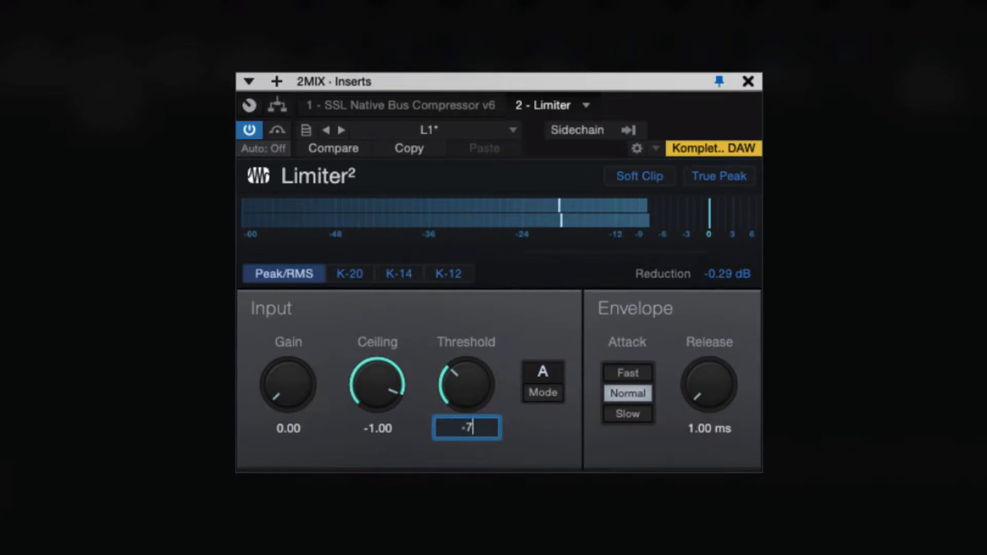
key(Return)
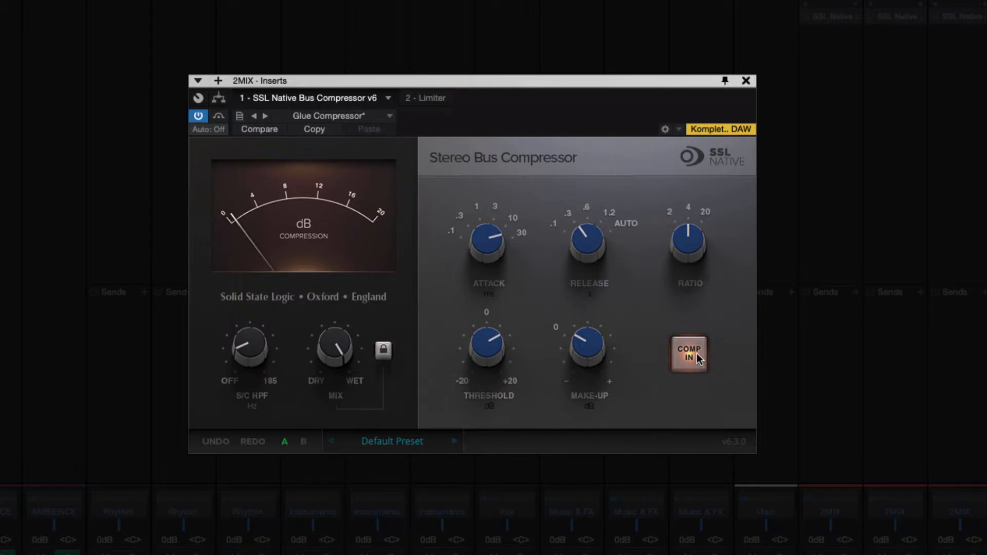
Step: Switch the 2MIX bus compressor's compression out and back in to compare the sound
click(696, 353)
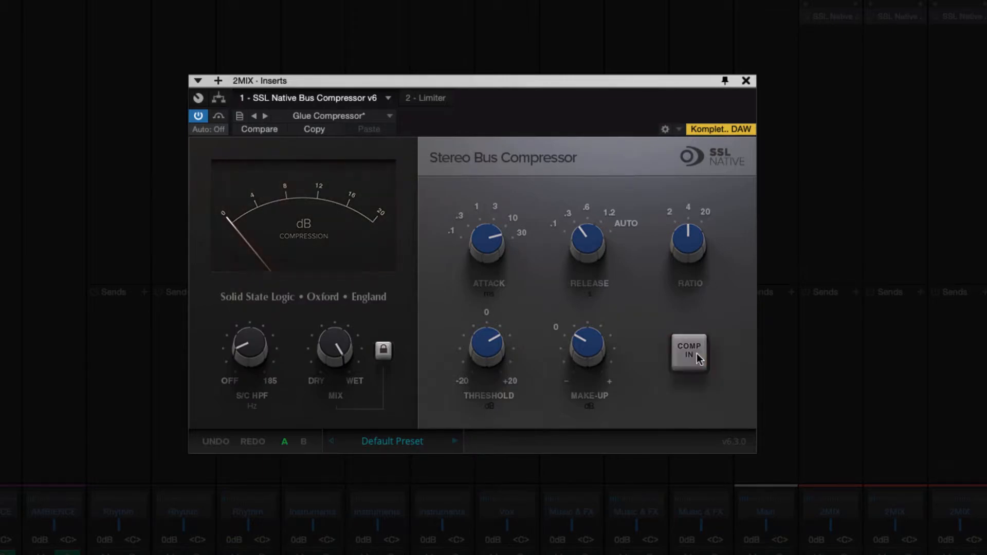
click(696, 353)
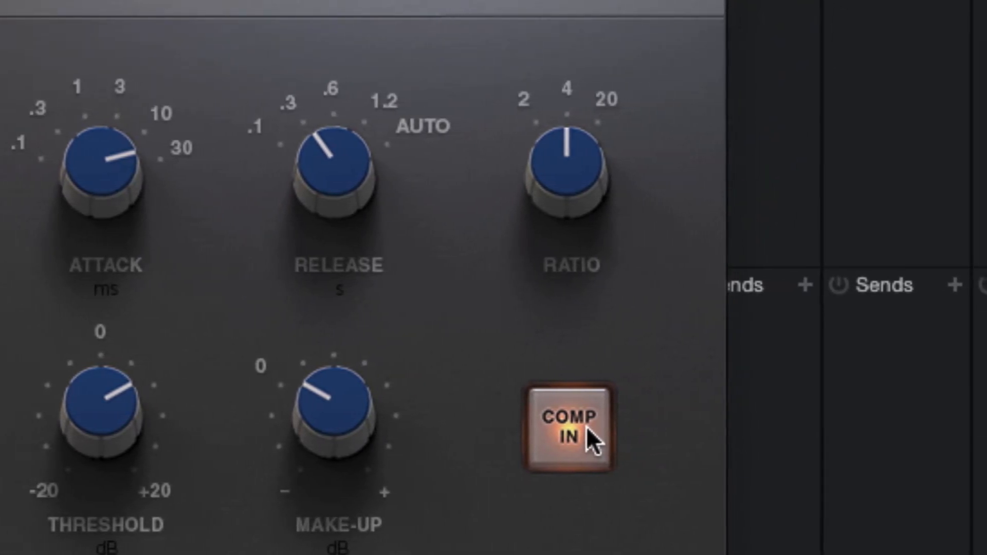
Step: Set the bus compressor's threshold to 0 dB and its release to .1 s
mouse_move(384, 323)
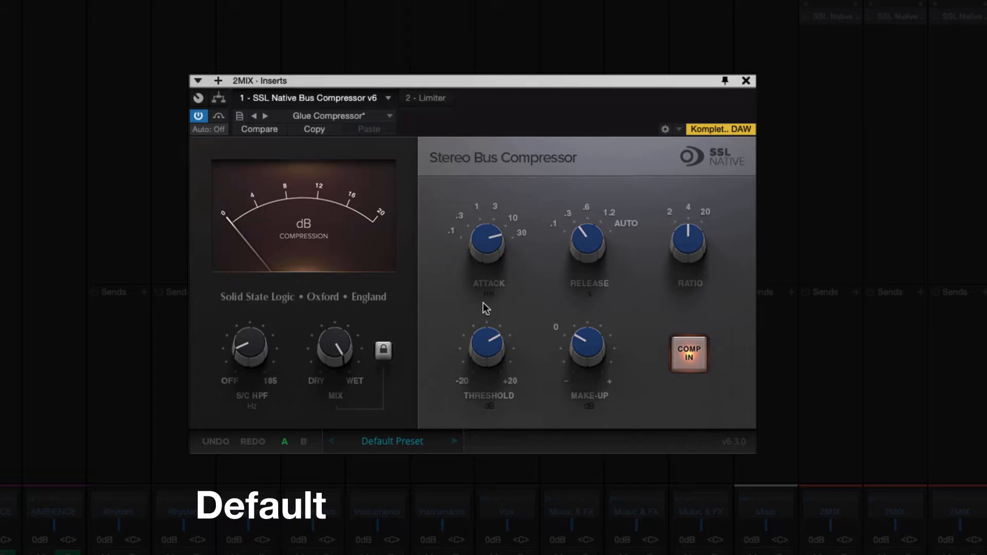
drag(485, 340, 485, 343)
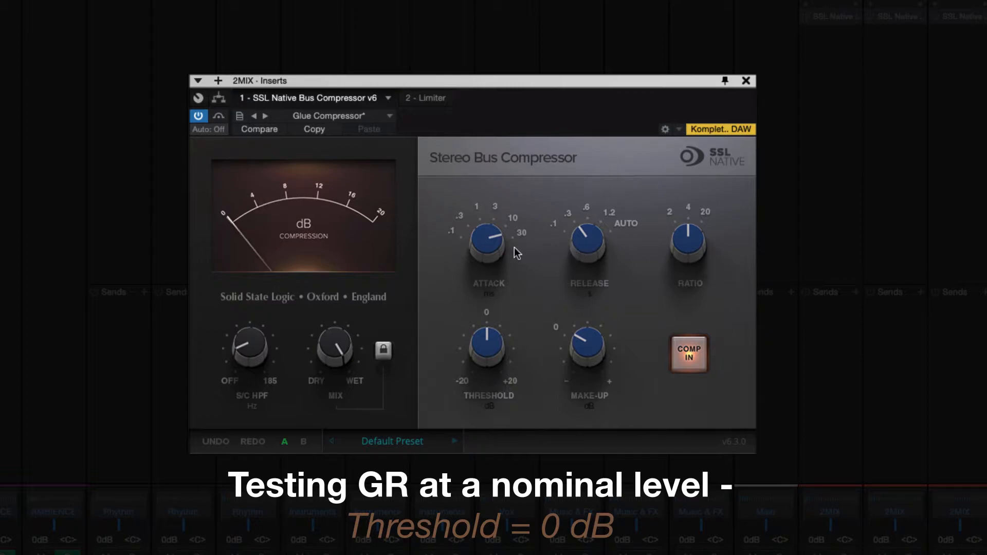
drag(587, 238, 578, 297)
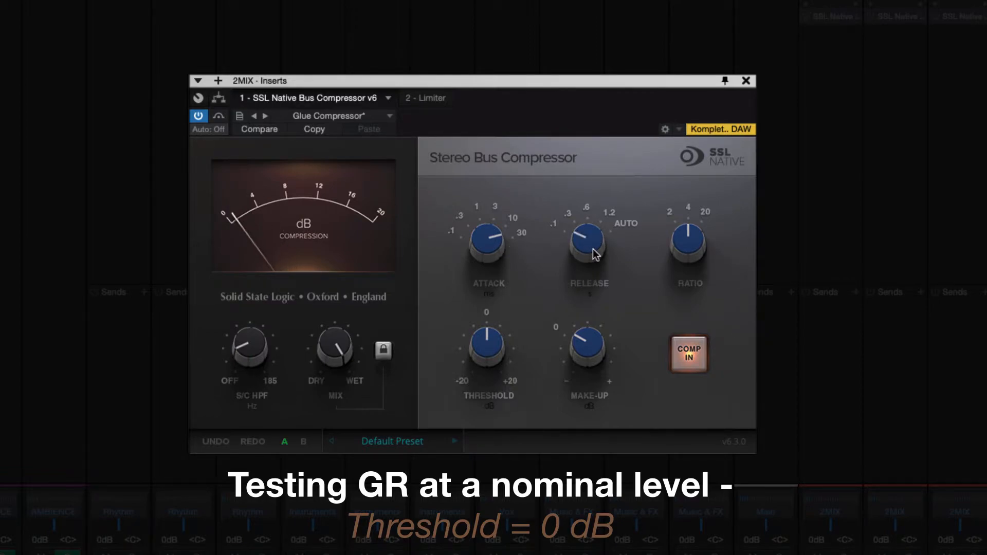
mouse_move(497, 336)
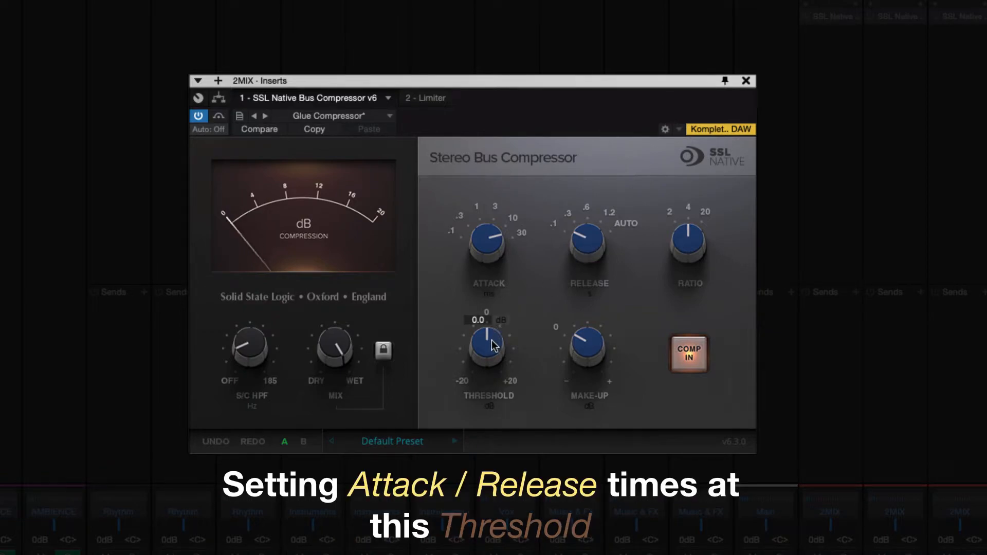
Step: Try different sidechain high-pass cutoffs on the bus compressor and return the filter to Out
drag(264, 369, 277, 445)
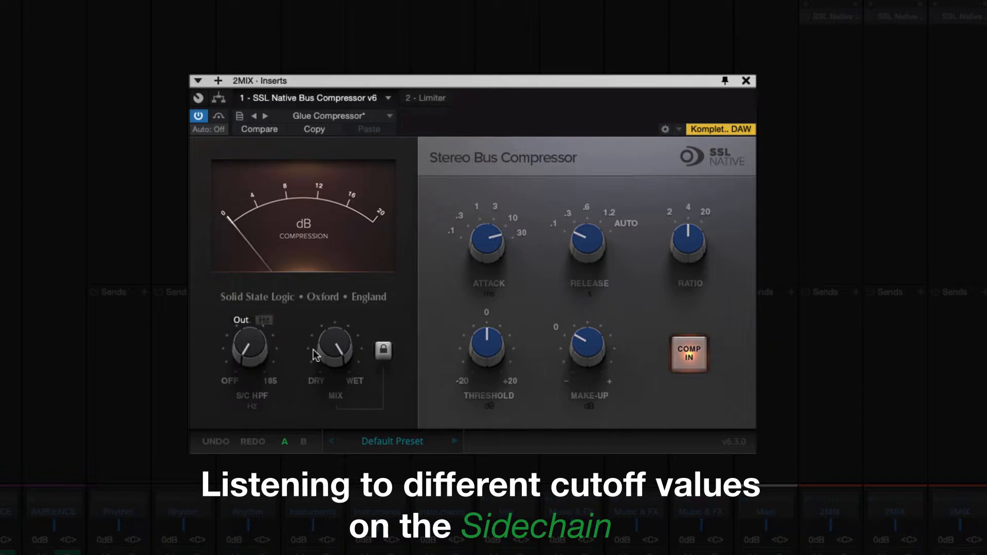
mouse_move(263, 348)
drag(260, 346, 267, 320)
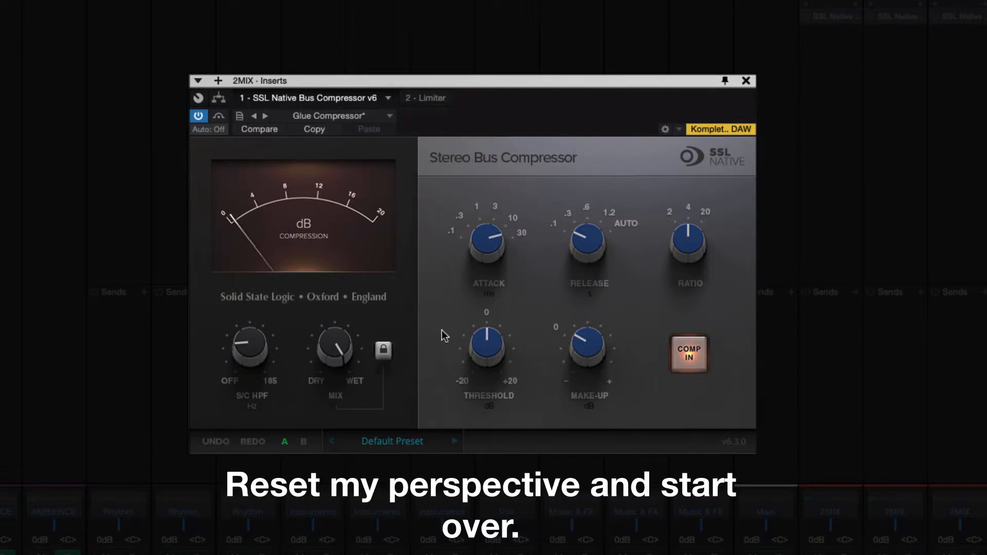
drag(262, 341, 253, 406)
Step: Raise the compressor's threshold to 5.8 dB and move the sidechain high-pass filter up from Out
mouse_move(474, 332)
drag(473, 317, 477, 351)
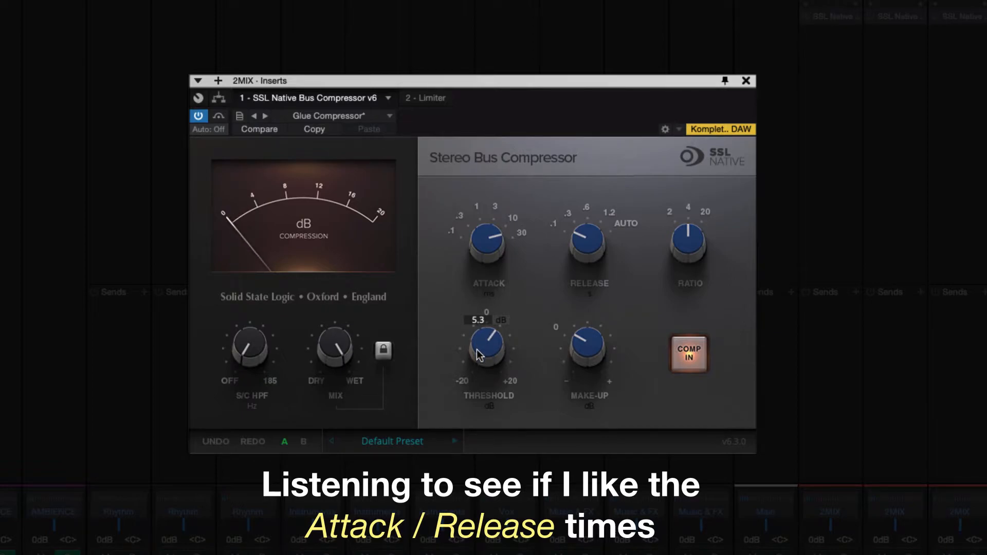
drag(479, 355, 478, 353)
mouse_move(249, 355)
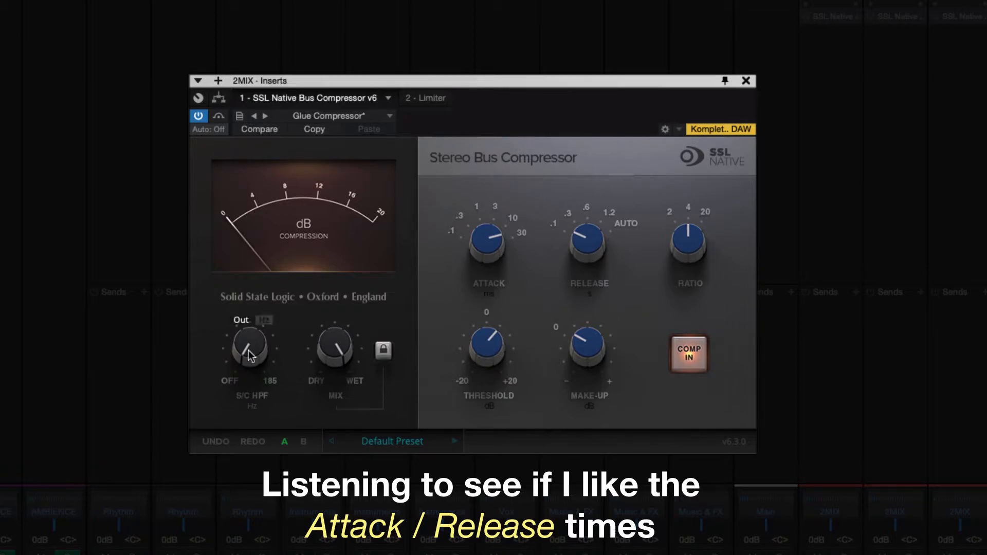
drag(249, 355, 261, 334)
Step: Return the compressor's threshold to 0 dB and set the sidechain high-pass cutoff to 94.2 Hz
mouse_move(482, 347)
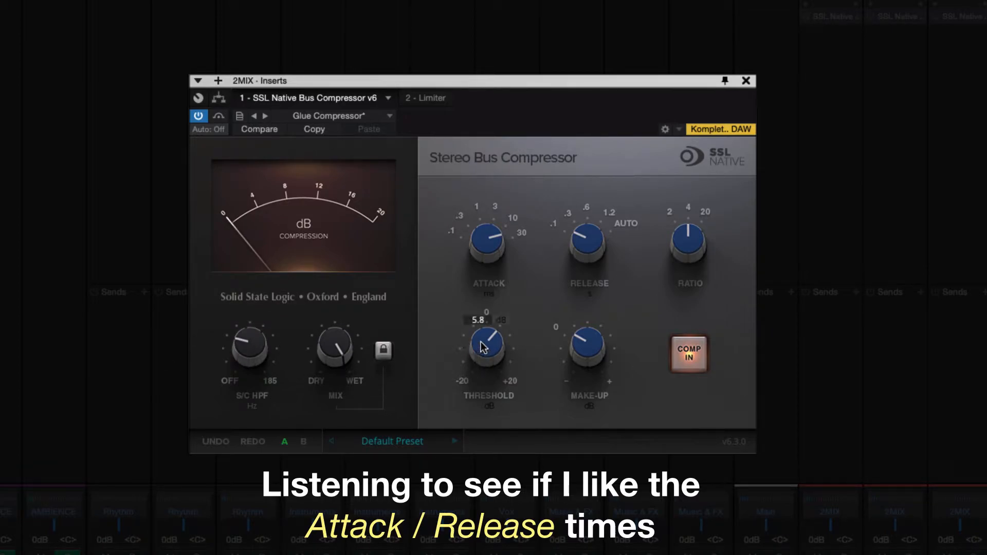
text(0)
key(Return)
key(F3)
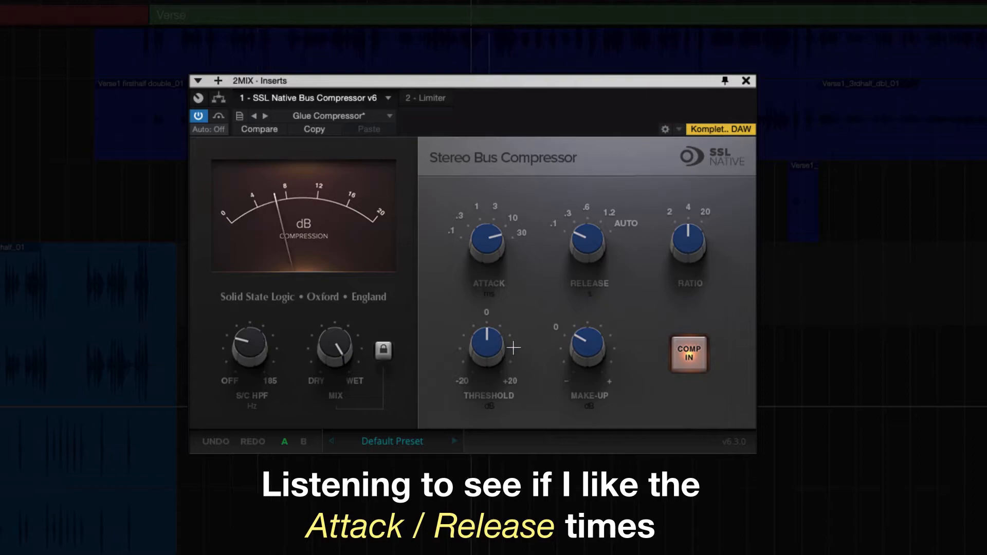
drag(261, 350, 271, 328)
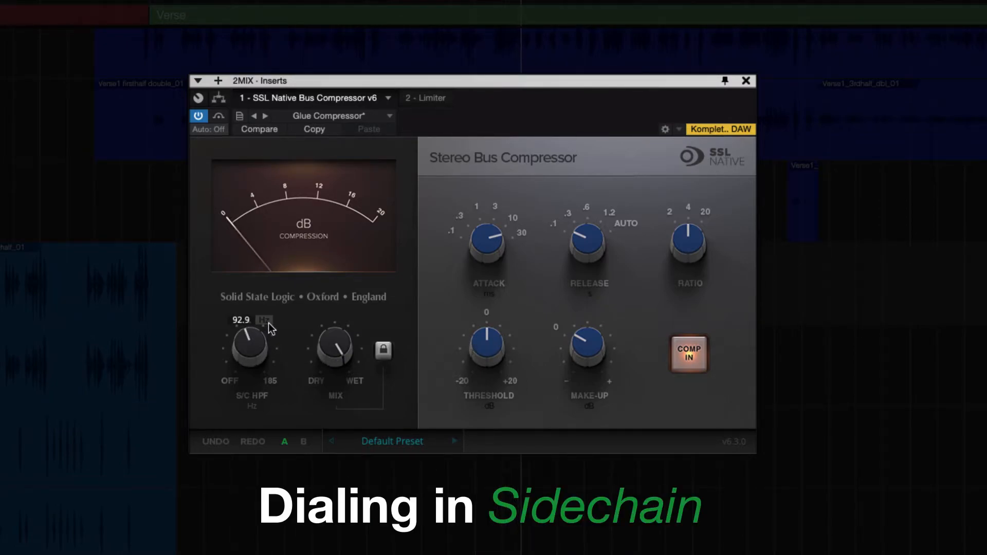
drag(250, 345, 251, 343)
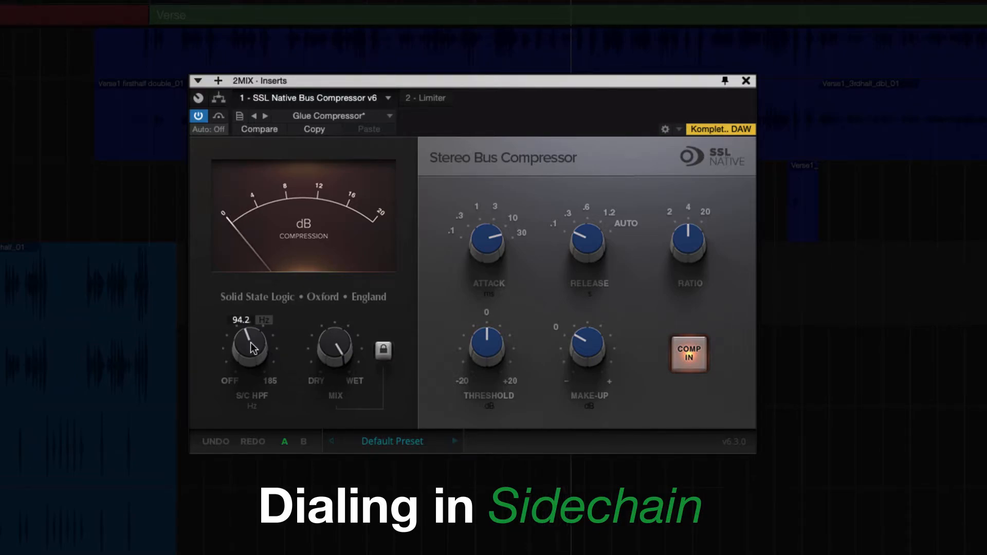
Step: Raise the threshold to 20 dB, bring it back down by ear to a moderate positive level, and close the compressor window
drag(487, 344, 497, 251)
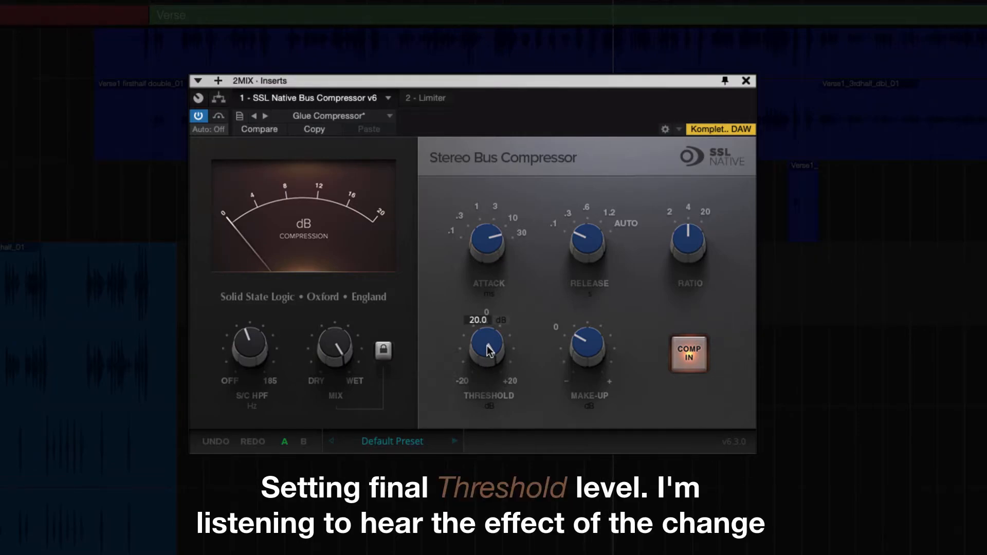
mouse_move(489, 355)
mouse_down()
mouse_move(489, 399)
mouse_move(489, 360)
mouse_up()
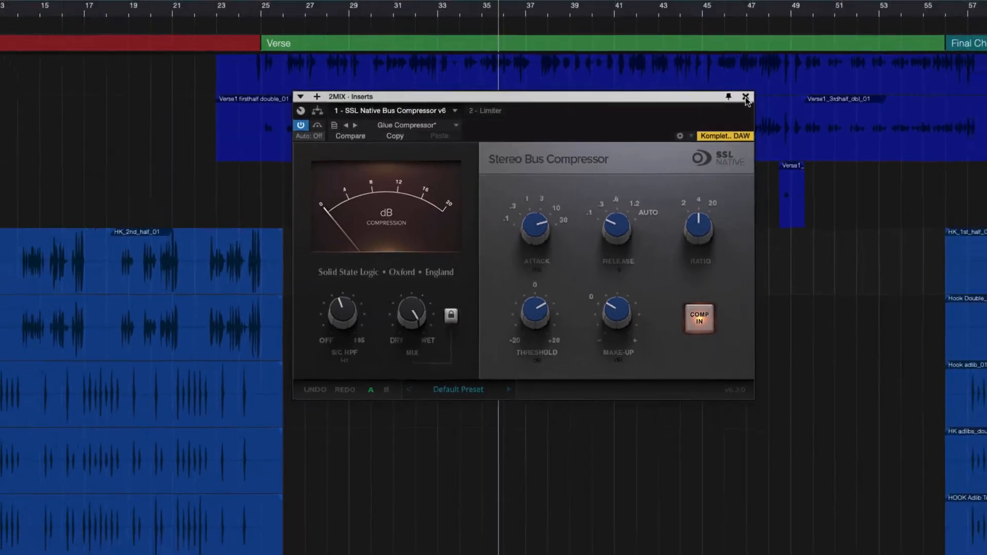
click(745, 96)
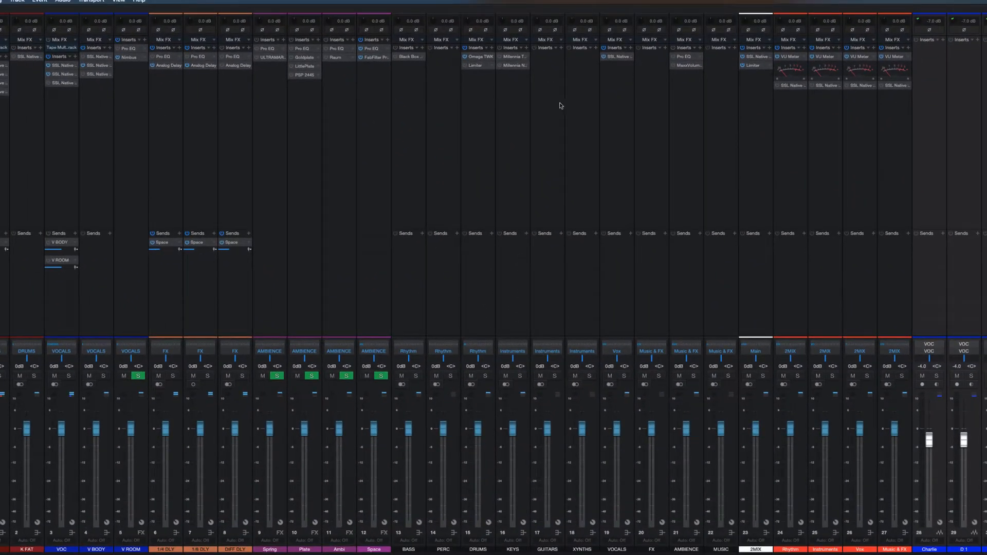
Step: Remove the bus channels from BASS through XYNTHS from the mixer
click(484, 97)
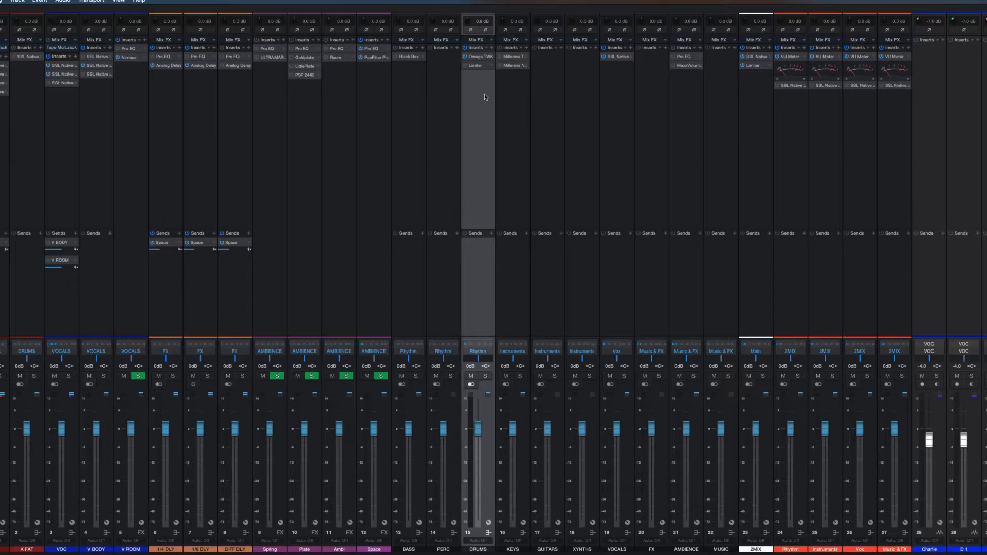
click(418, 90)
click(474, 94)
click(416, 141)
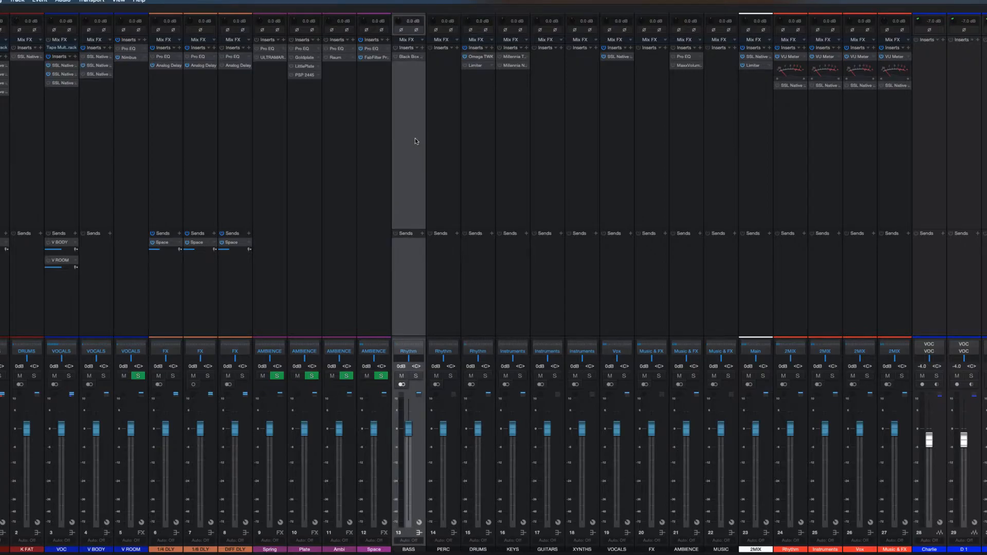
shift+click(582, 159)
right_click(582, 160)
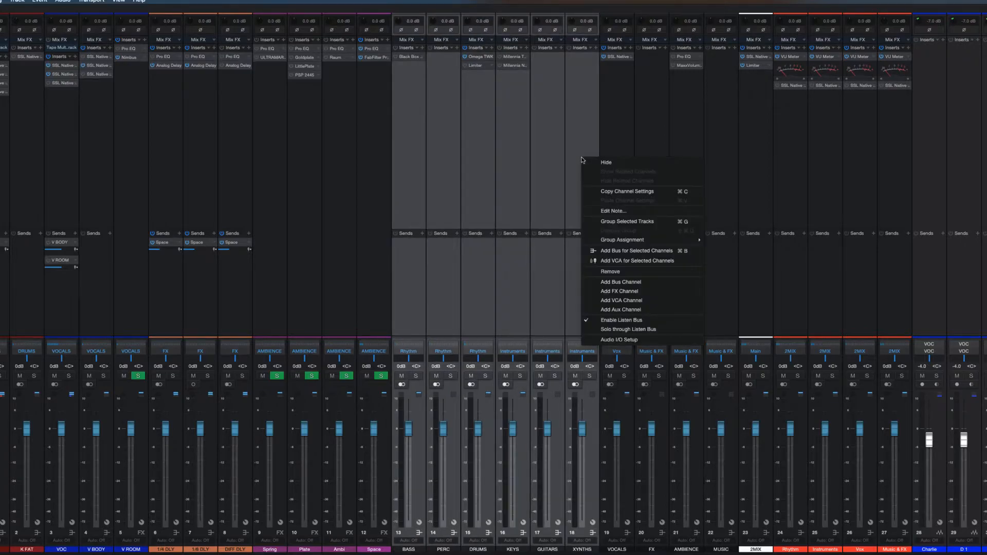
click(612, 272)
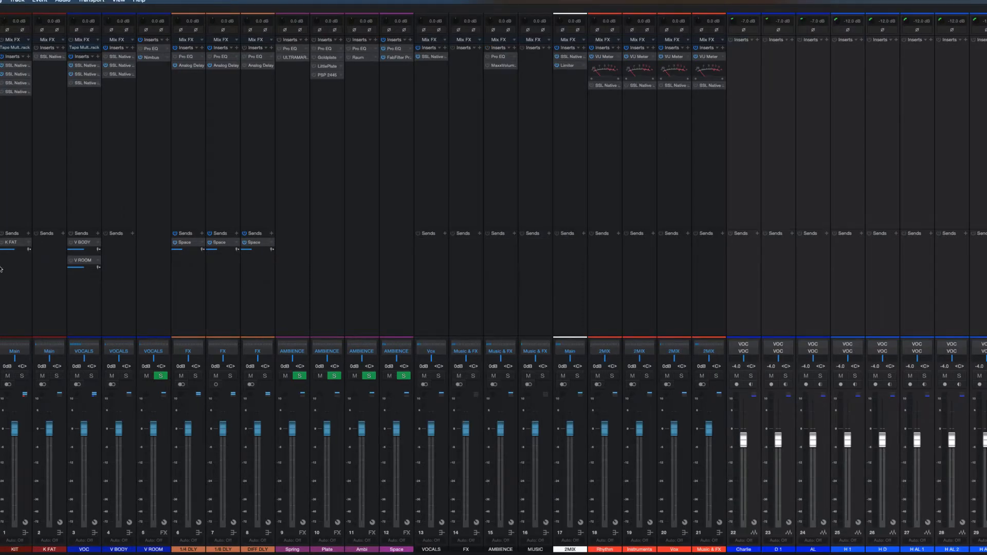
Step: Remove the KIT and K FAT bus channels from the mixer
click(2, 190)
shift+click(51, 181)
right_click(50, 180)
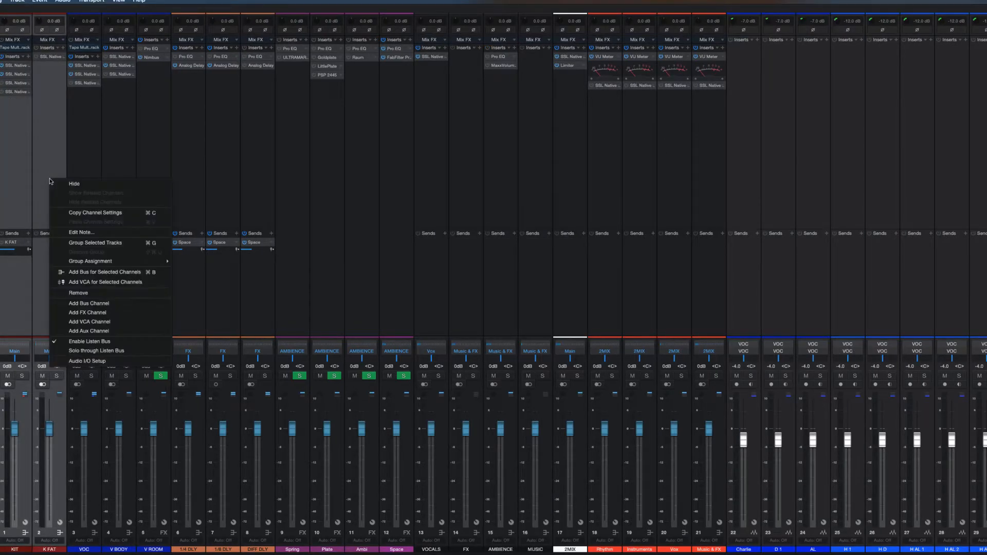
click(84, 293)
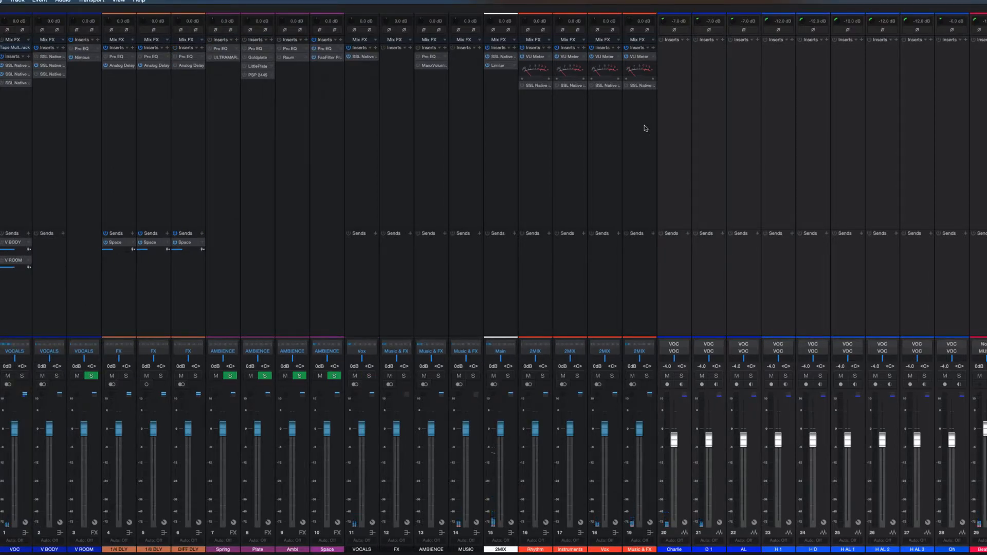
Step: Insert SSL Native X-Saturator on all audio tracks starting from the first vocal, and switch their inserts off
click(678, 114)
shift+click(981, 124)
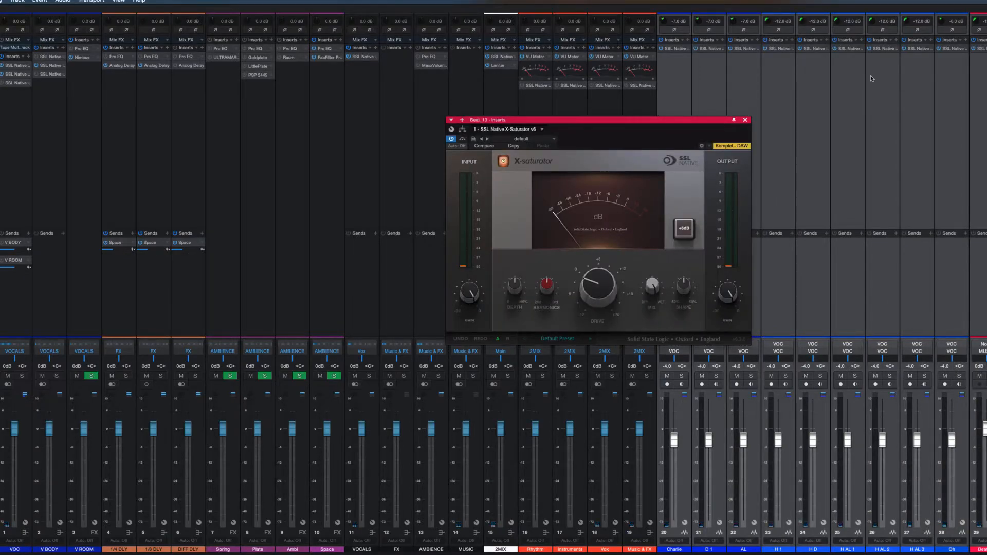
click(662, 41)
click(674, 87)
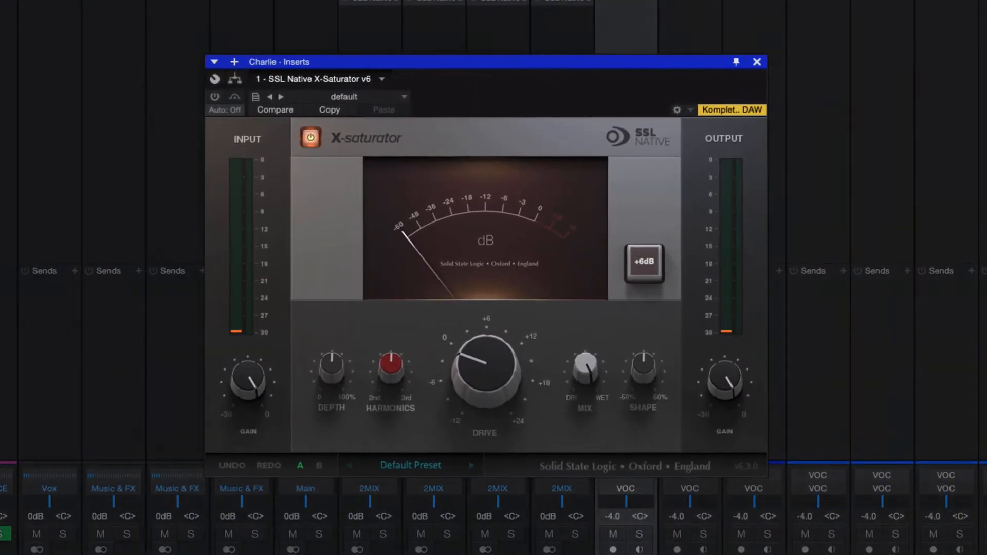
Step: Mute the D 1 track and load the Drive preset in the first vocal track's X-Saturator
click(677, 535)
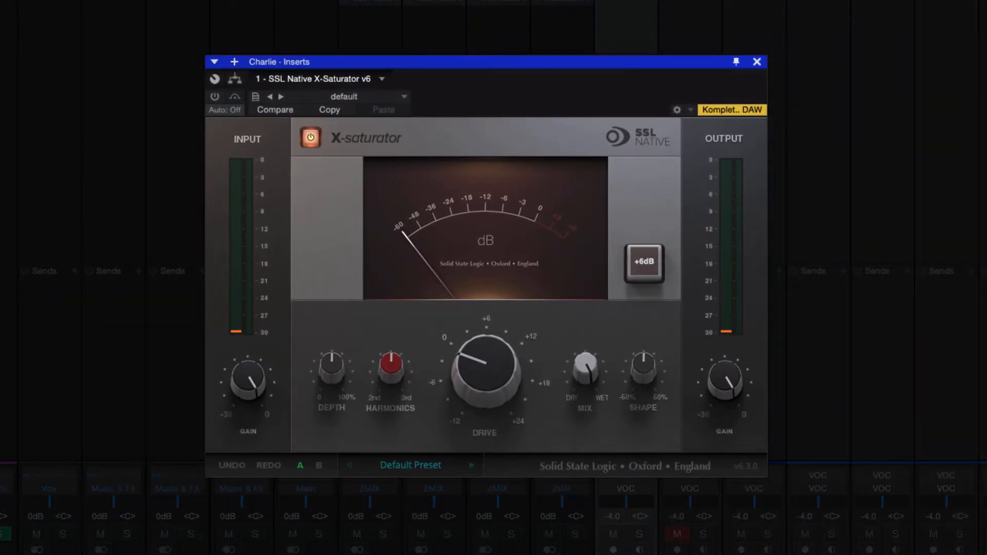
click(376, 97)
click(346, 267)
click(547, 129)
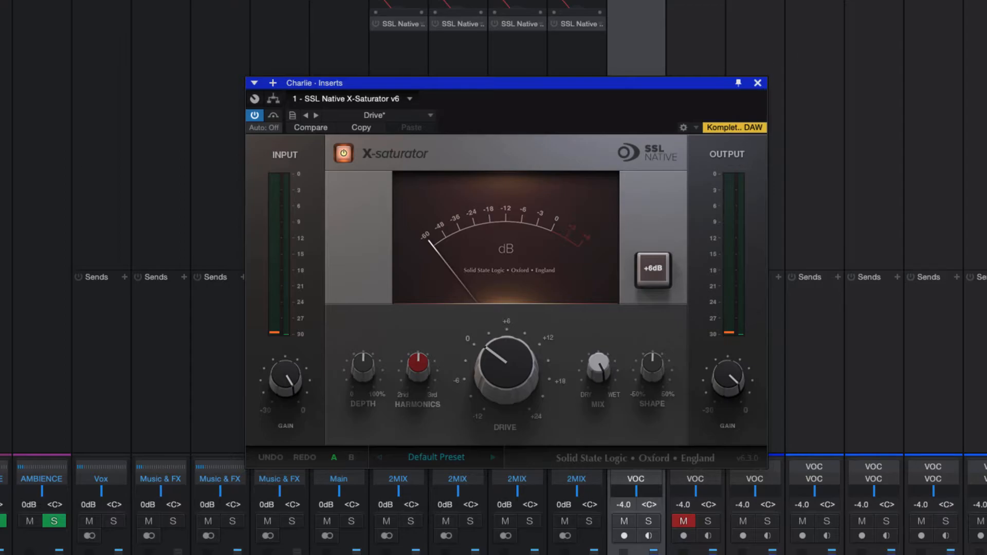
Step: Insert SSL Native X-EQ 2 after the X-Saturator on the first vocal track
click(660, 1)
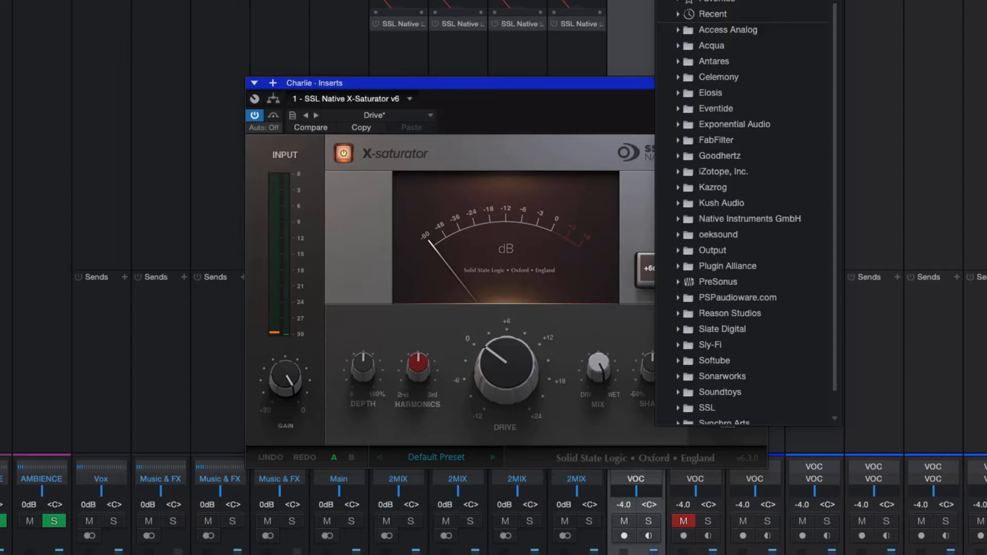
text(ssl)
key(Down)
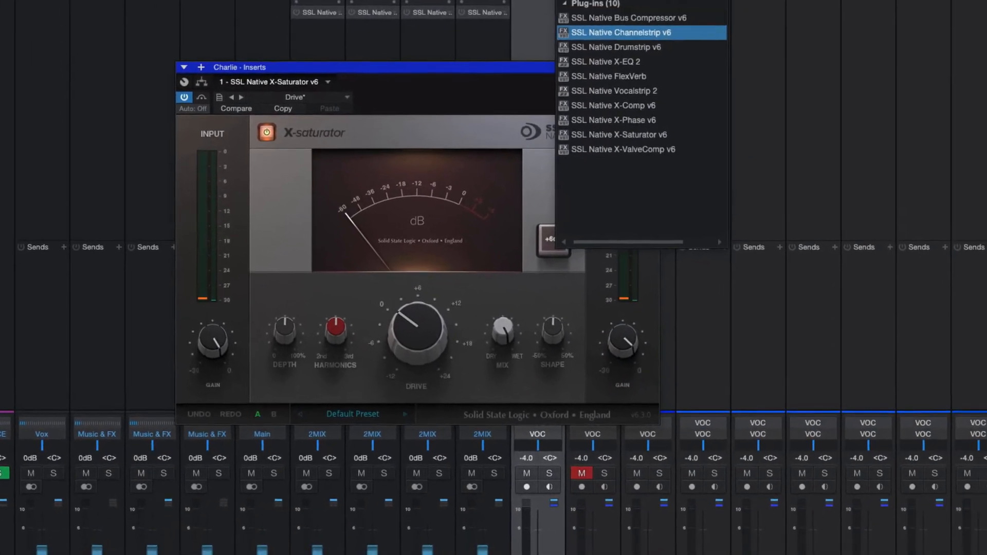
key(Return)
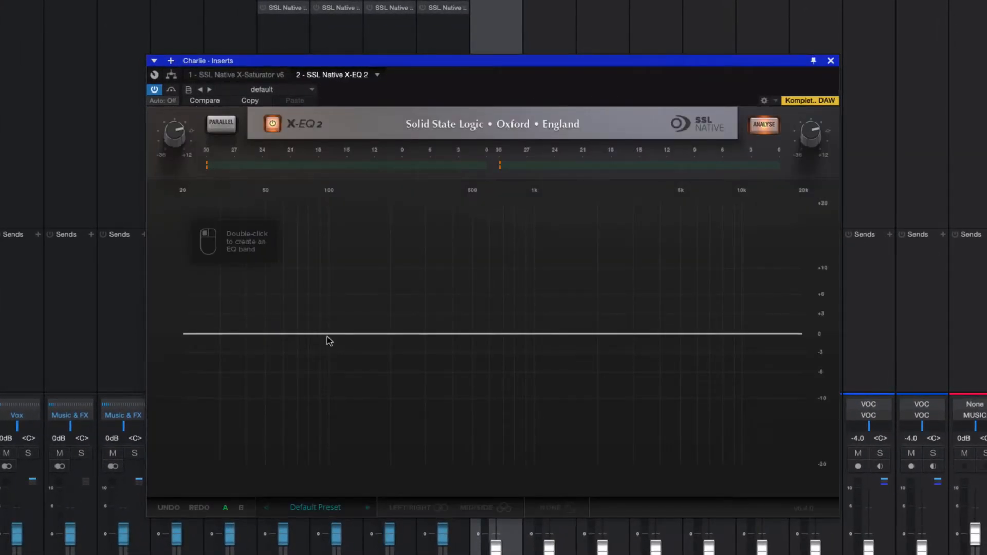
Step: Create a 24 dB/oct high-pass band in the X-EQ 2 at about 127 Hz while the vocal plays
double_click(317, 333)
click(283, 289)
key(space)
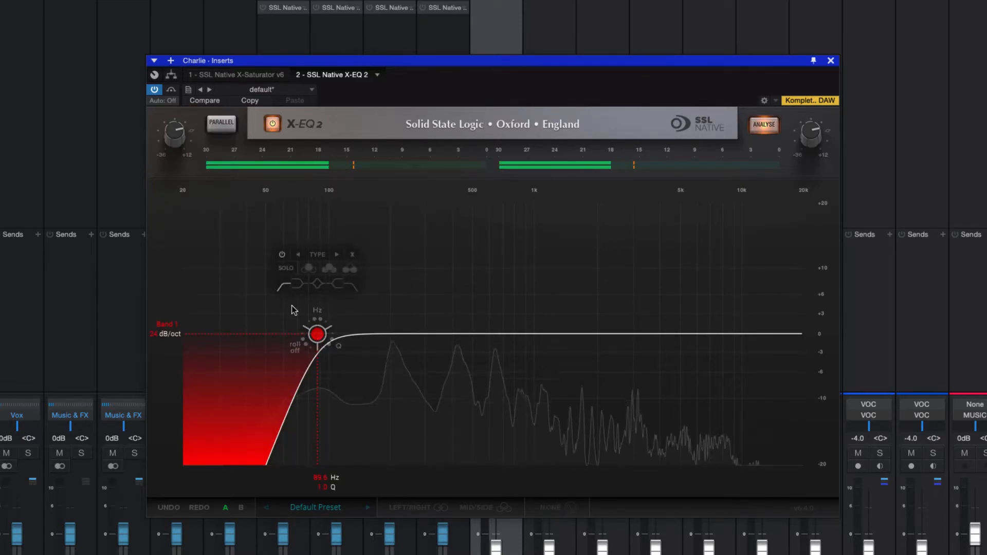
drag(314, 328, 352, 334)
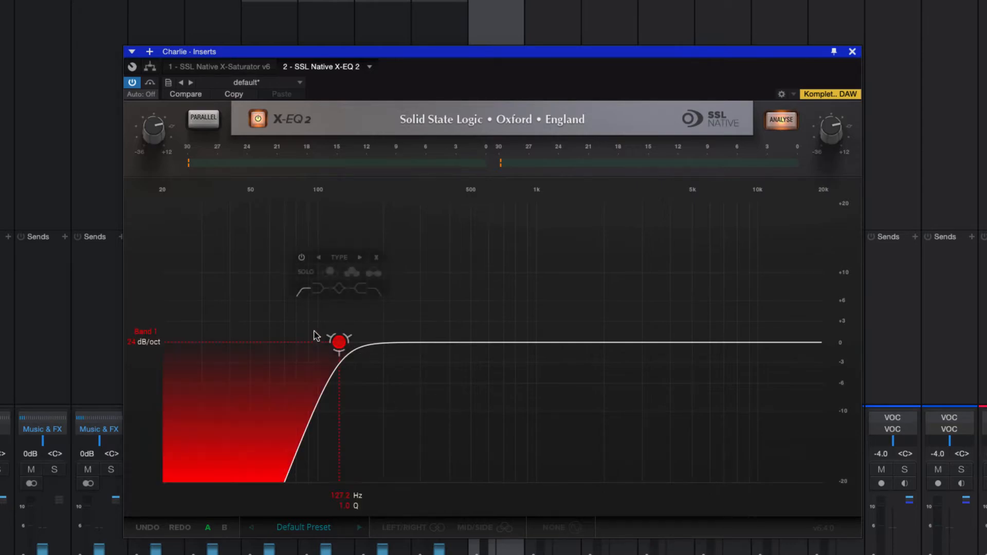
Step: Examine the X-EQ 2's phase response while moving the high-pass band to about 179 Hz and back, and close the plug-in
click(554, 528)
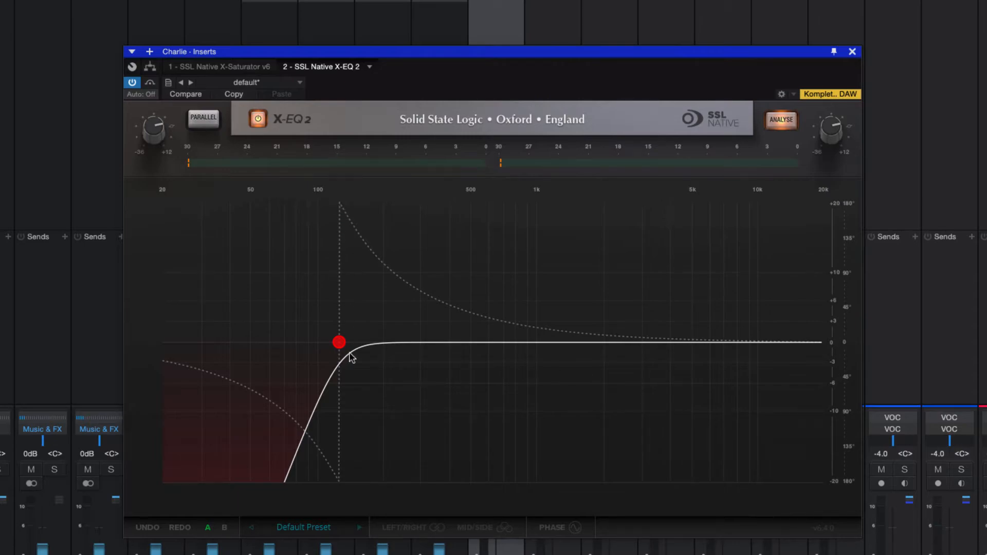
drag(339, 342, 371, 345)
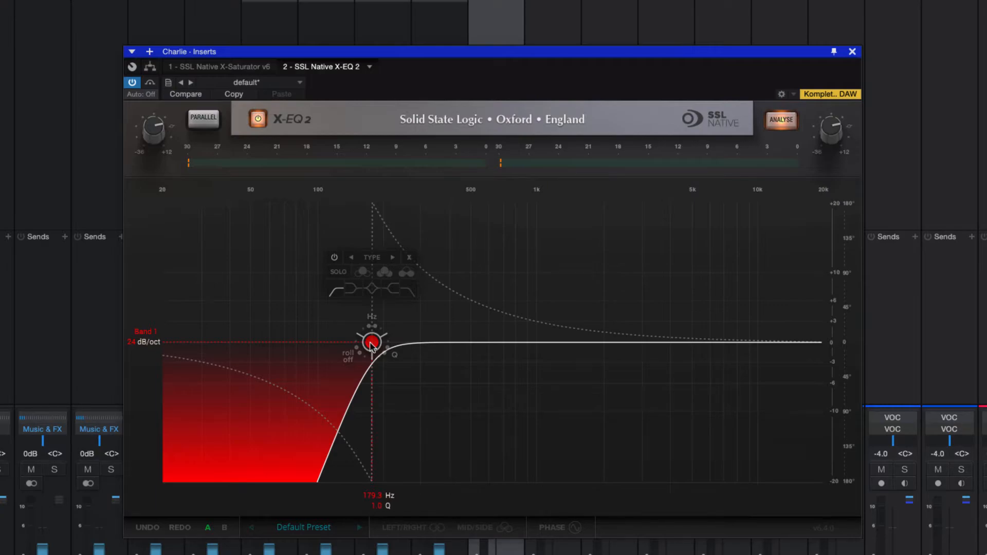
drag(370, 346, 339, 343)
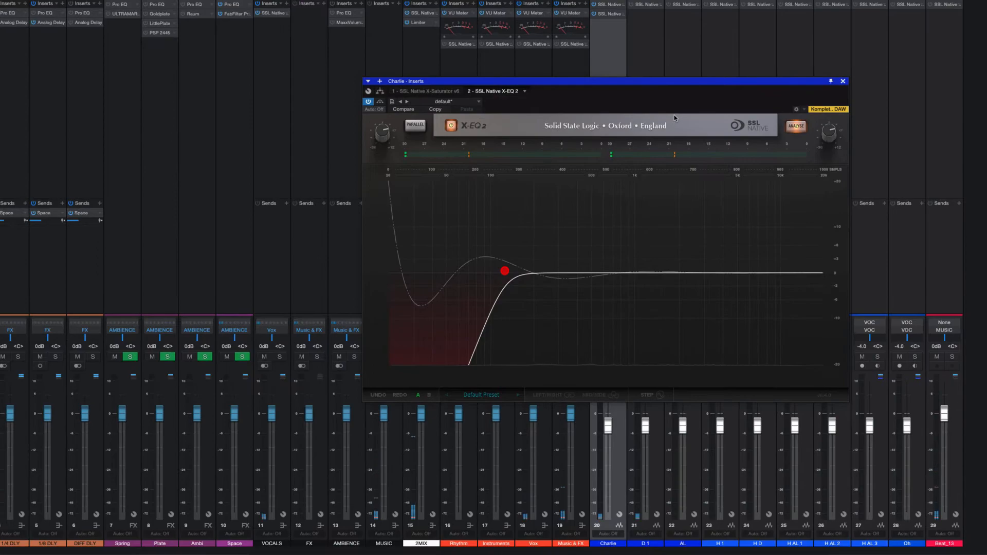
click(843, 81)
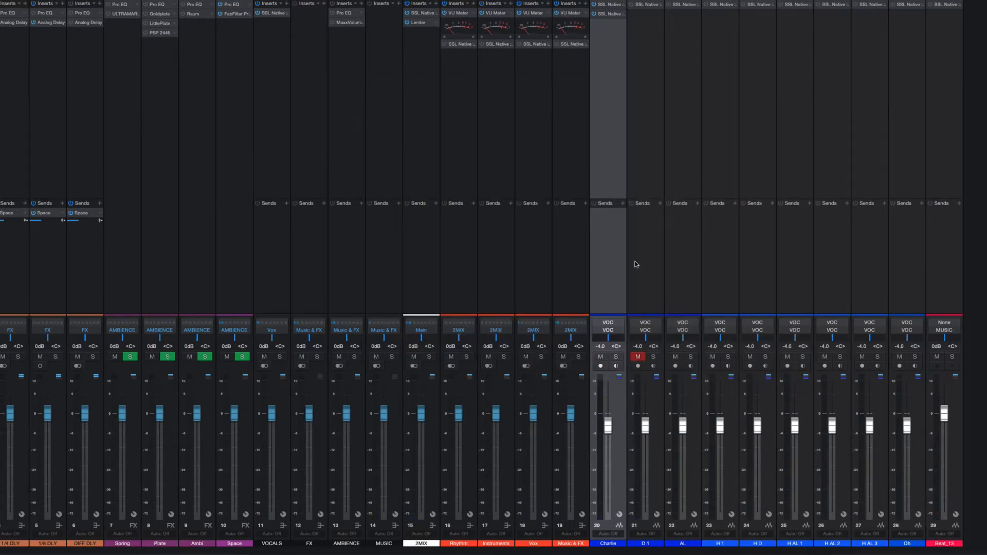
Step: Load the Rap Lead preset in the first vocal track's Purple Audio MC 77 and raise its input slightly
key(space)
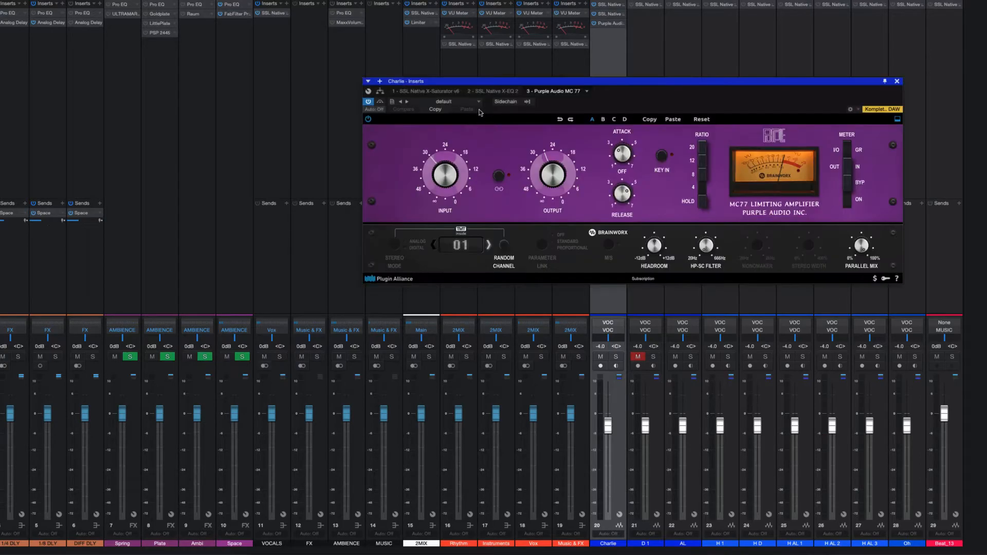
click(473, 101)
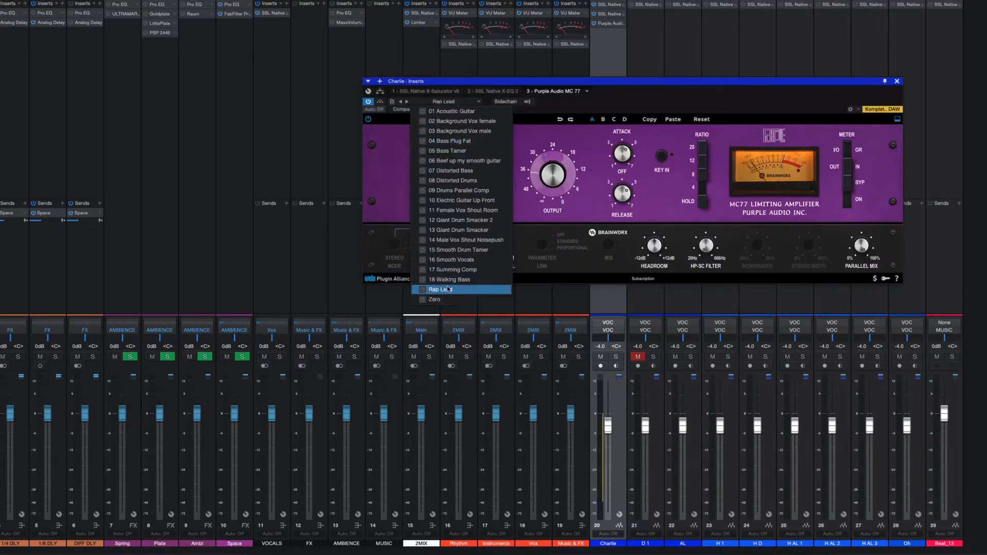
click(440, 289)
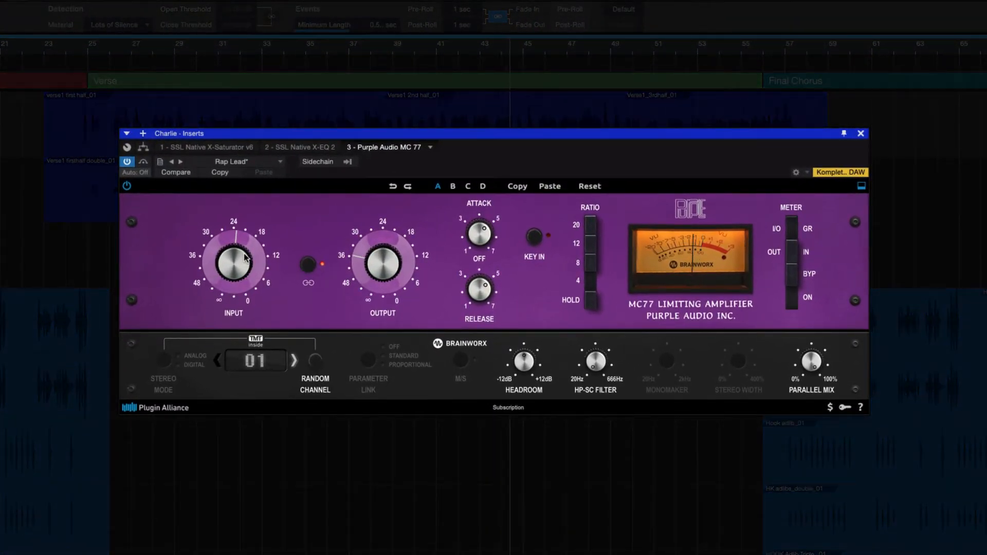
drag(245, 257, 245, 246)
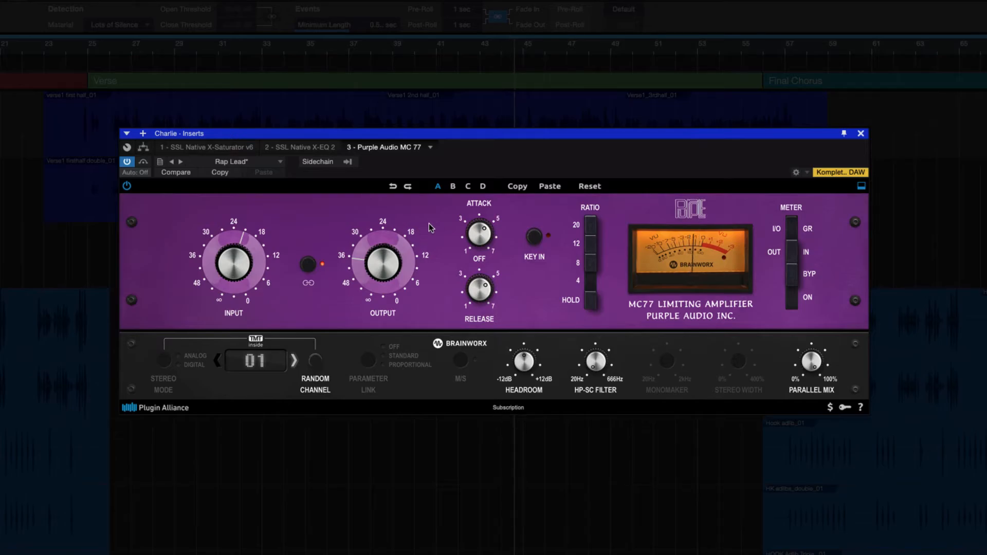
Step: Vary the MC 77's attack between low and high settings and compare the compressor with its bypass
drag(483, 233, 469, 302)
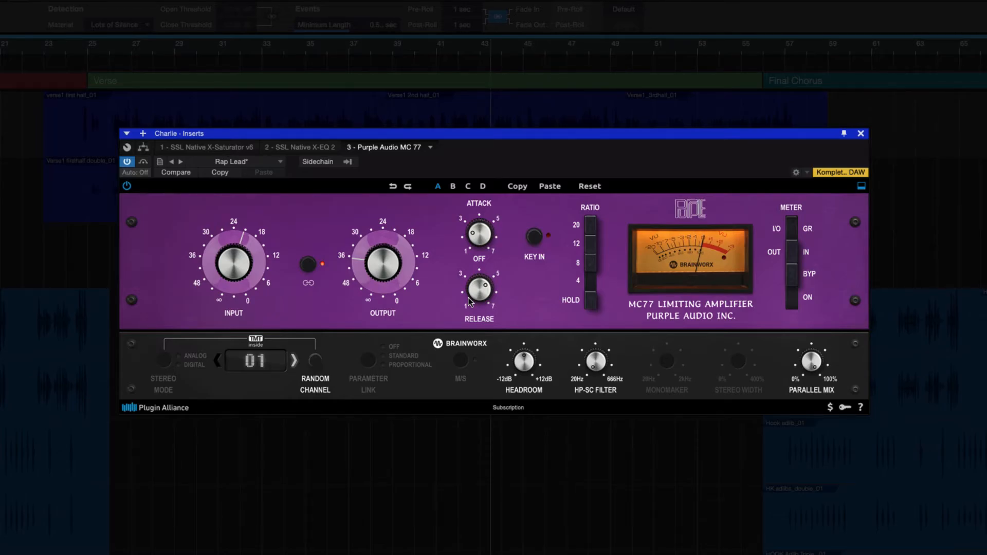
drag(482, 229, 523, 110)
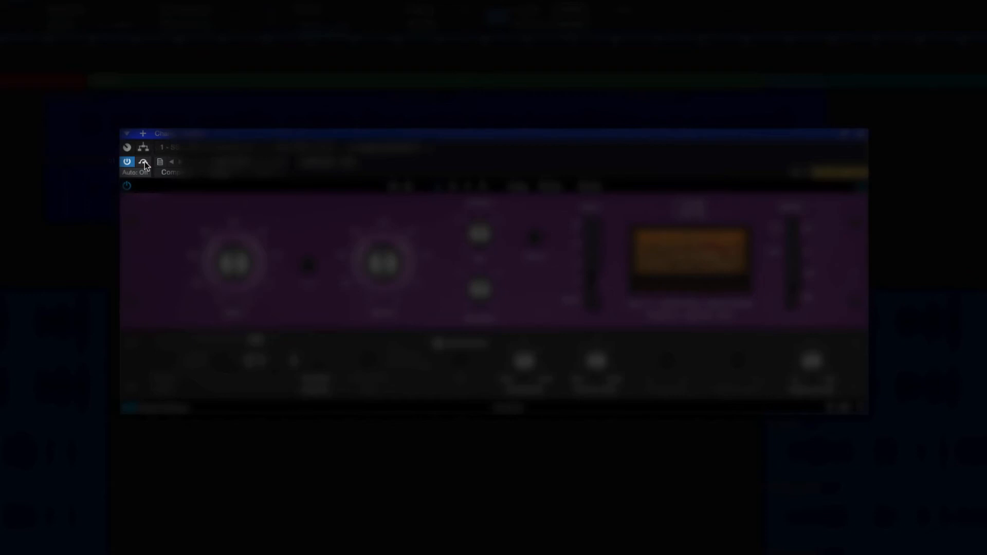
click(143, 162)
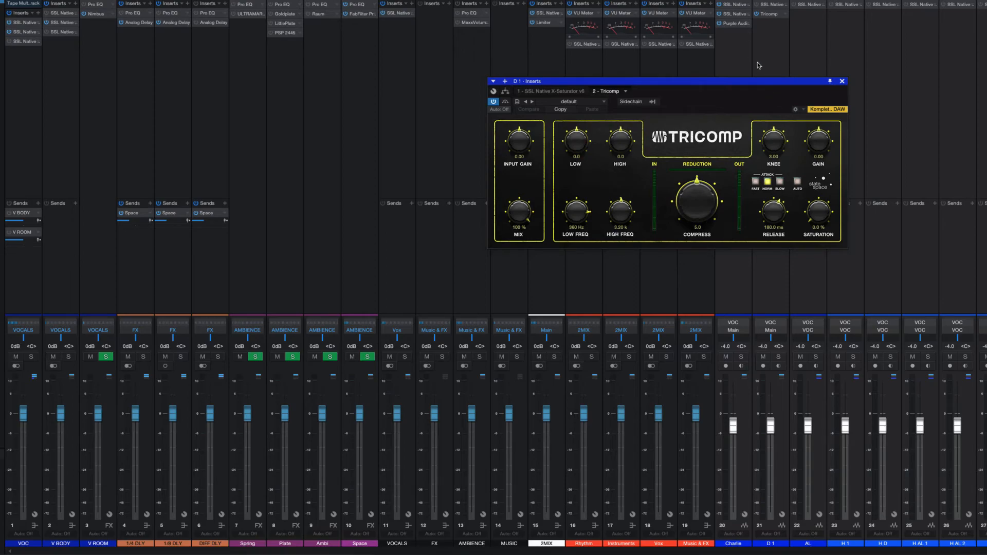
Step: Set the D 1 track's Tricomp to fast attack and feed its sidechain from the first vocal track
click(755, 182)
drag(773, 147, 774, 99)
click(653, 101)
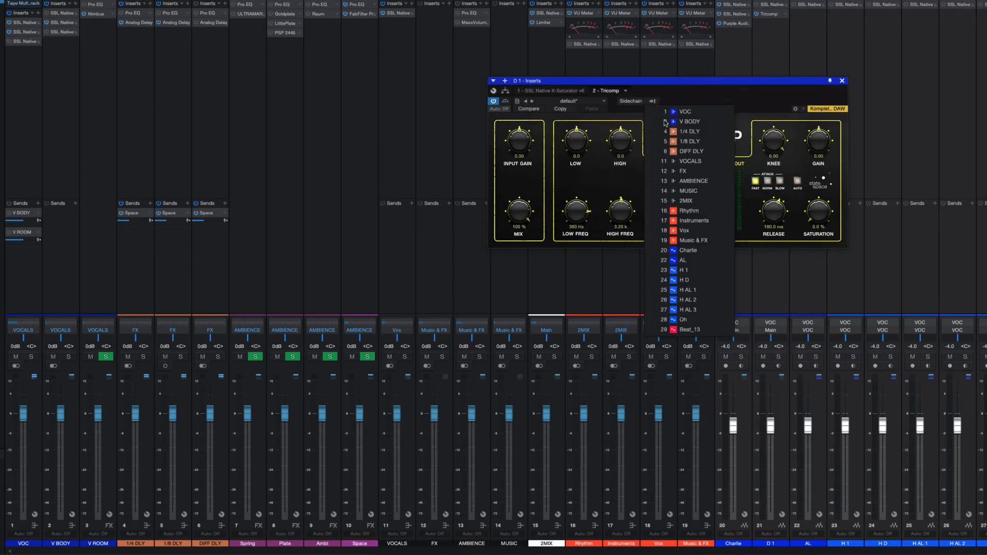
click(659, 251)
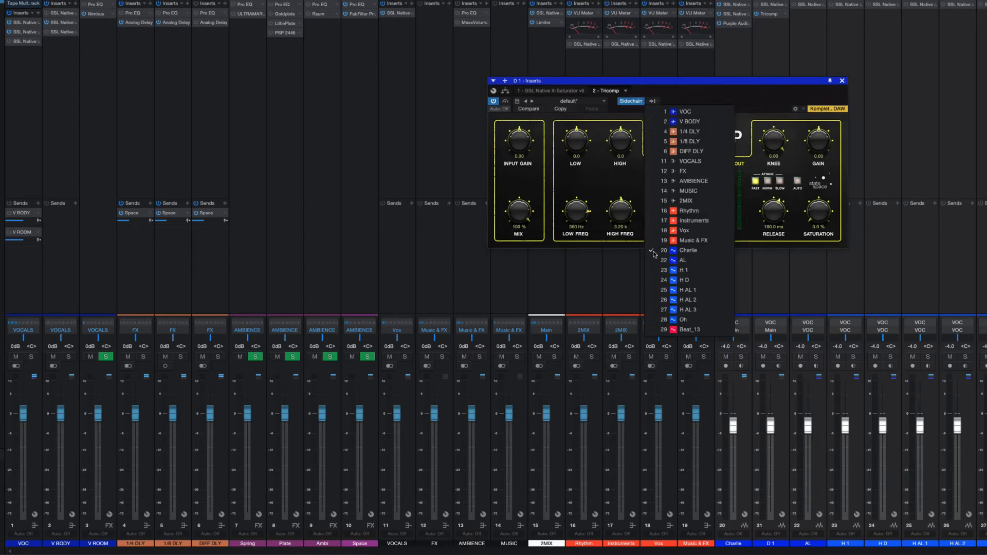
click(734, 121)
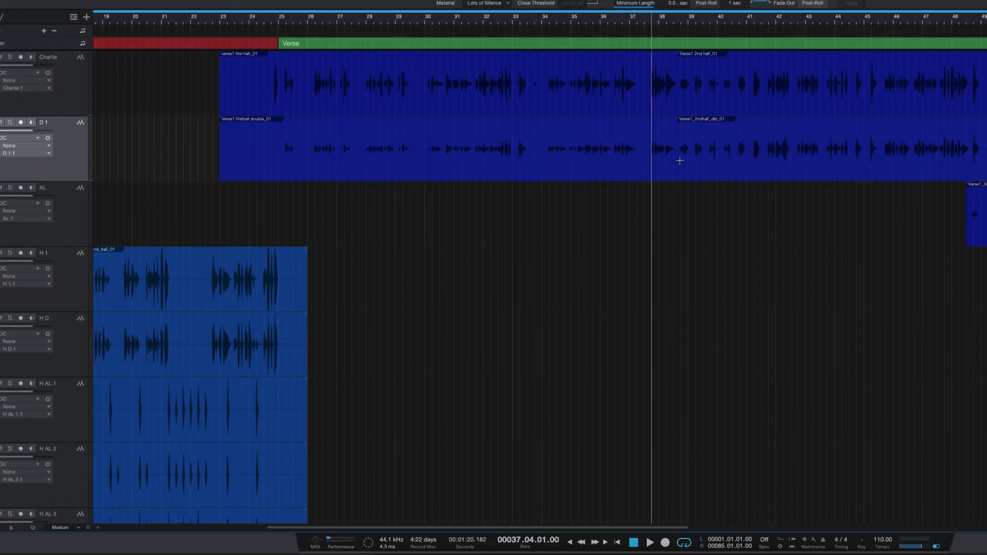
Step: Split the first vocal at bars 45.01.01.00 and 45.03.04.00 and lower the gain of the section between the cuts
click(629, 23)
click(540, 20)
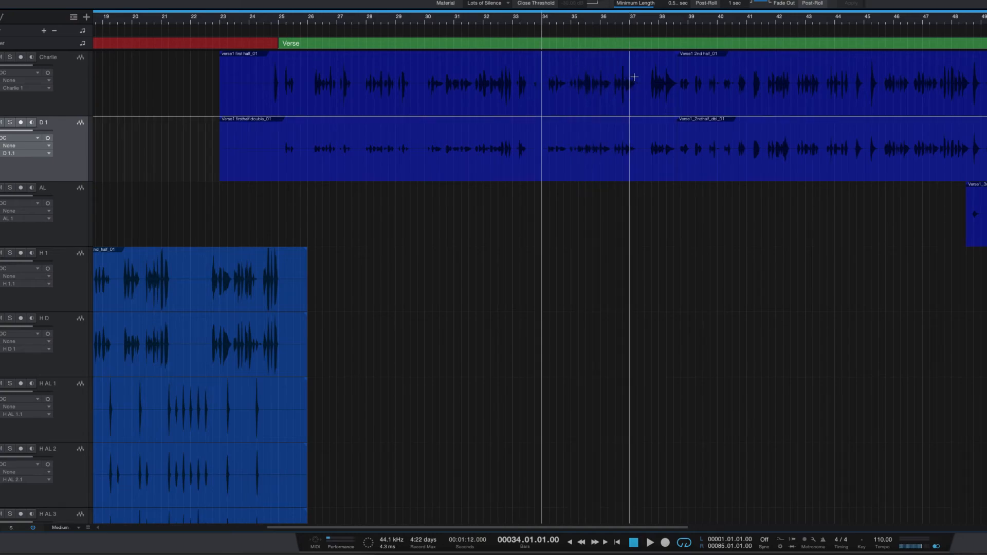
scroll(873, 64, up, 5)
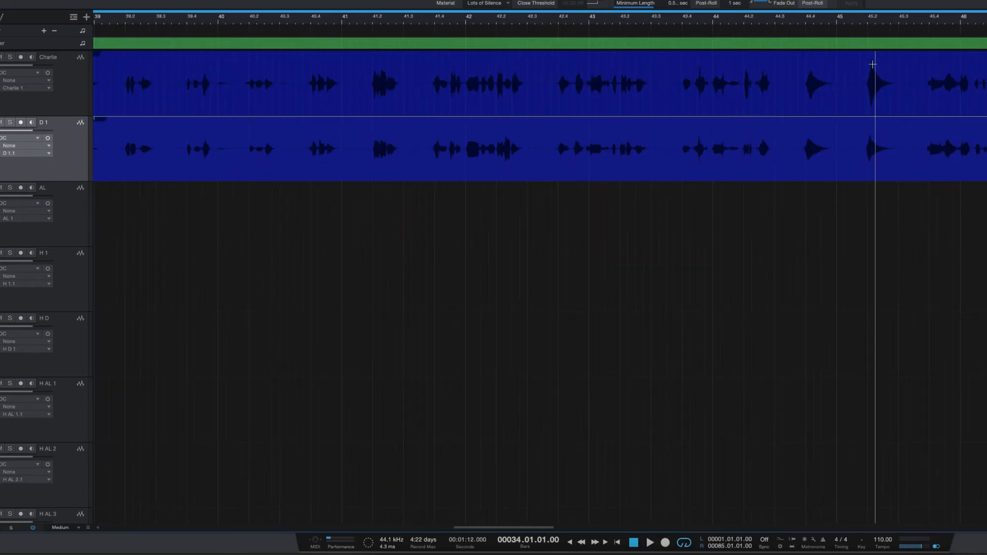
double_click(858, 64)
double_click(922, 66)
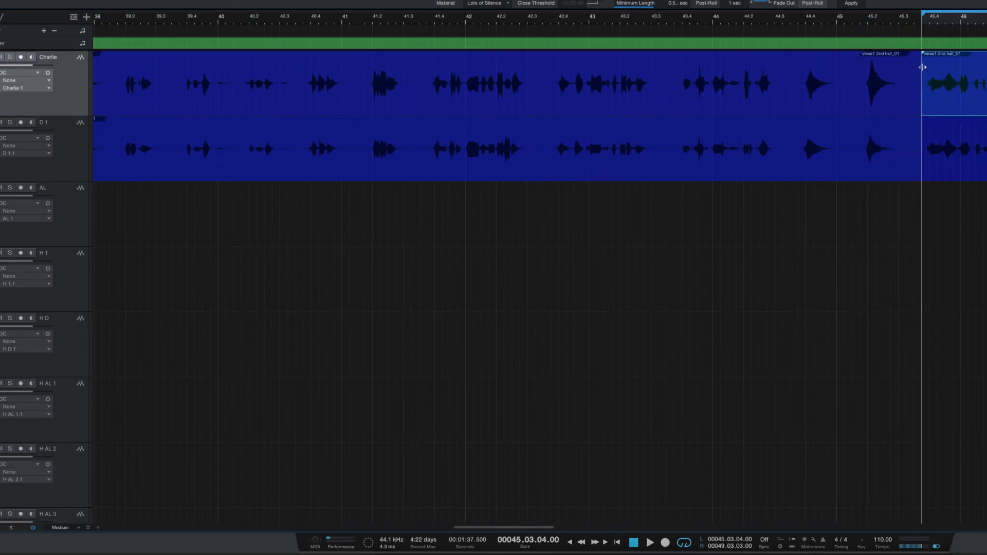
drag(862, 112, 840, 111)
click(879, 101)
drag(879, 53, 880, 65)
Step: Split the first vocal at bars 24.04.01.00 and 25.01.04.00 and delete the silent section before the first word
scroll(879, 65, left, 10)
scroll(492, 101, down, 6)
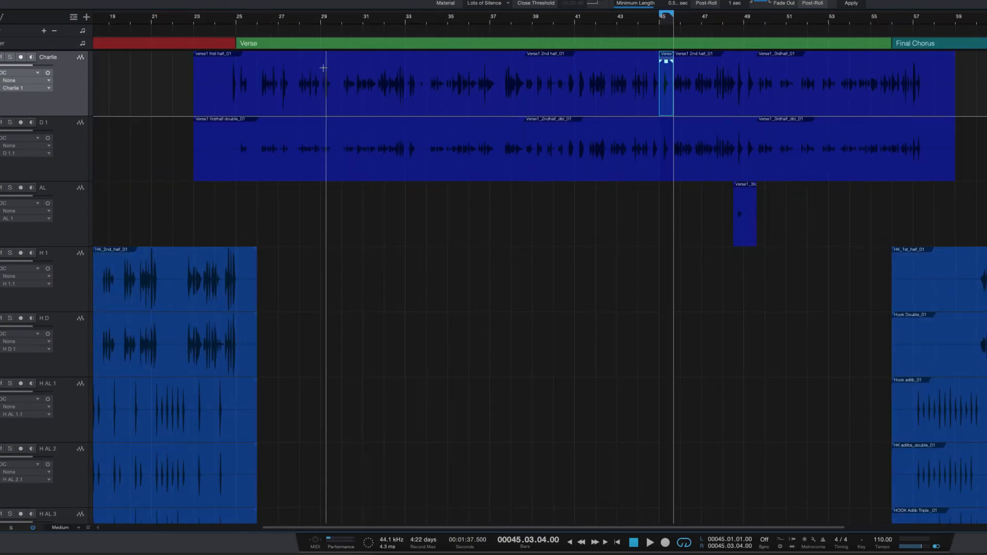
scroll(226, 66, up, 5)
scroll(221, 65, up, 2)
click(220, 65)
scroll(253, 61, down, 2)
click(190, 88)
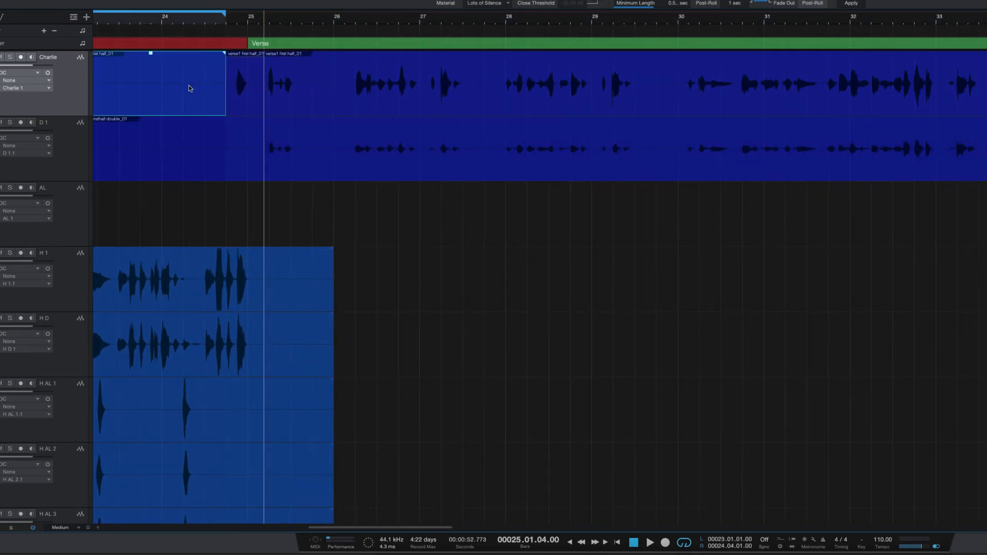
key(Delete)
Step: Split the first vocal near bar 56.2 and at bar 57.02.04.00 and lower the gain of that closing phrase
scroll(460, 121, down, 7)
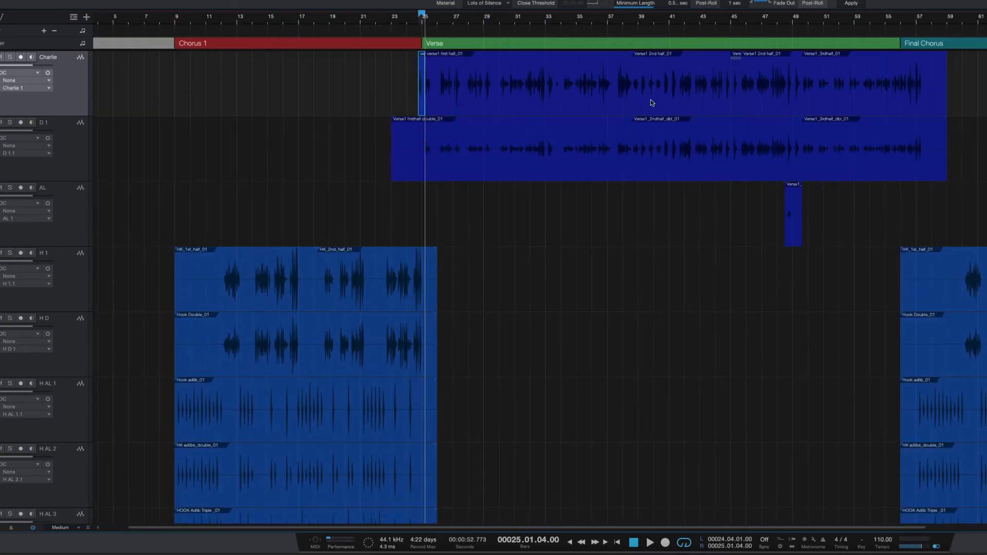
scroll(927, 68, up, 5)
scroll(927, 69, up, 1)
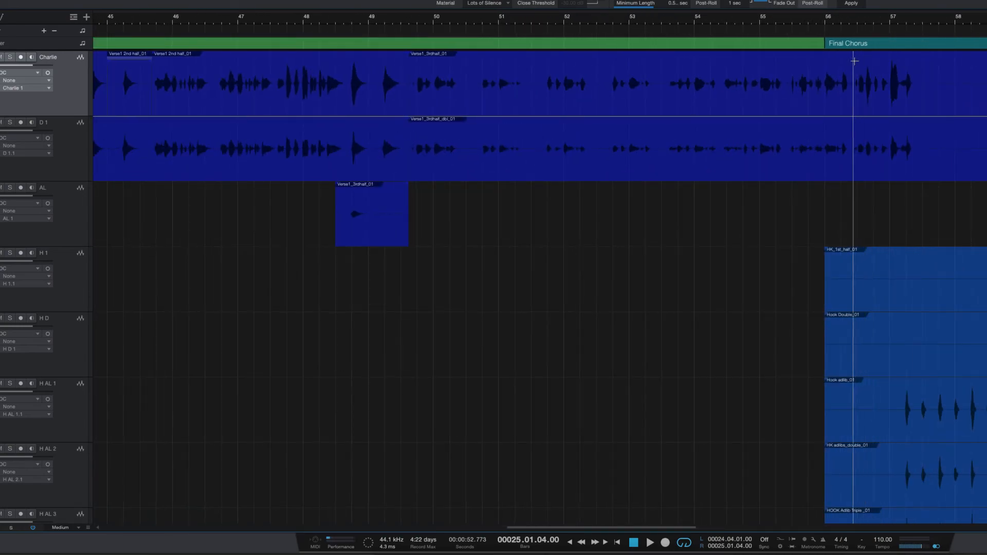
alt+click(849, 61)
alt+click(918, 63)
drag(893, 53, 893, 65)
Step: Delete the leftover audio after bar 57.02.04.00 on both the first vocal and D 1 tracks
key(Delete)
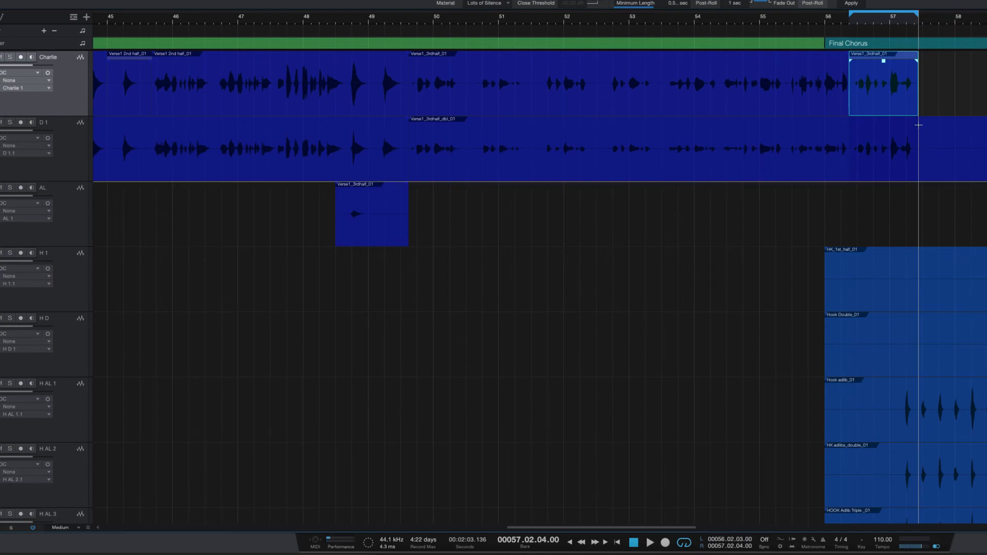
alt+click(919, 125)
key(Delete)
Step: Split the first vocal at bar 47.03.02.00 and lower the gain of the section up to bar 49.03.03.00
scroll(825, 82, down, 4)
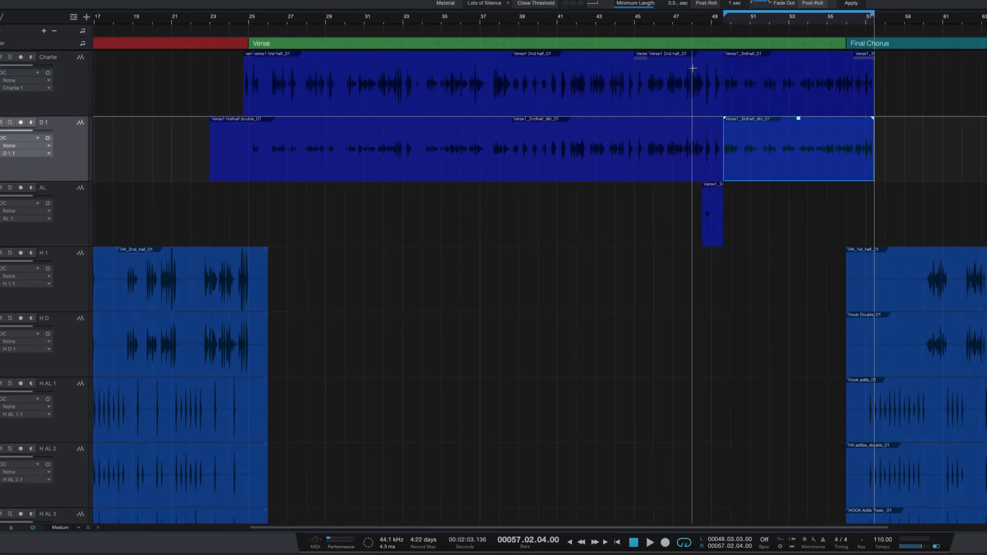
scroll(702, 70, up, 3)
scroll(654, 66, up, 3)
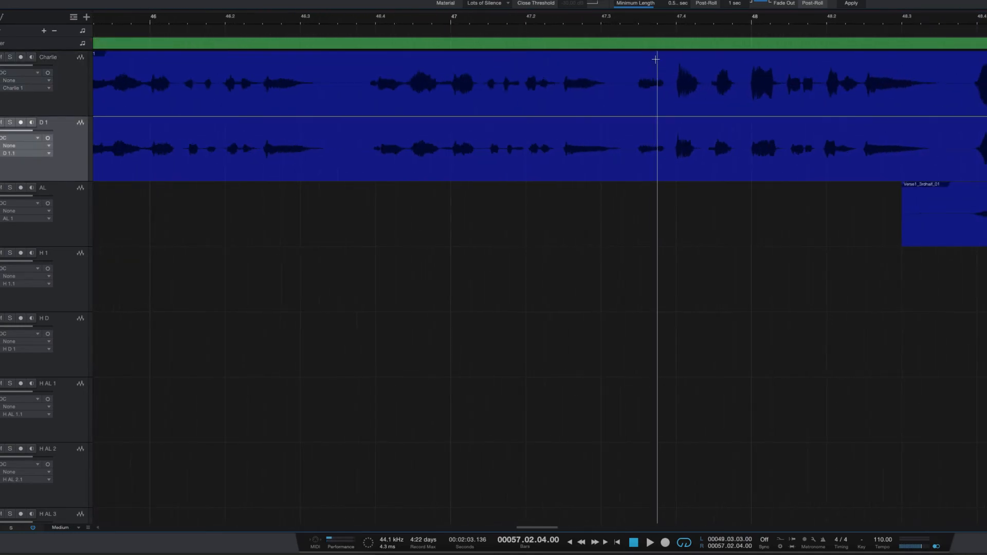
alt+click(628, 58)
scroll(636, 60, down, 5)
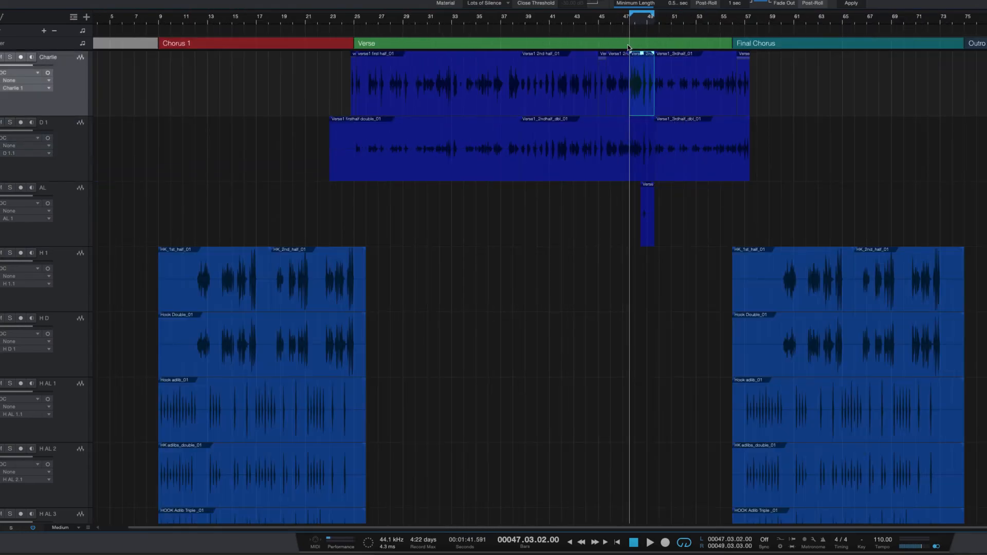
drag(642, 56, 642, 60)
Step: Split the first vocal's first-half event around the phrases near bars 33 and 37
scroll(503, 62, up, 4)
alt+click(516, 63)
scroll(355, 67, up, 4)
alt+click(355, 67)
scroll(442, 63, down, 5)
scroll(549, 60, up, 3)
alt+click(491, 62)
scroll(115, 77, up, 5)
Step: Add a sharp gain envelope dip on the first vocal's peak at bar 27.2 and play it back
click(397, 105)
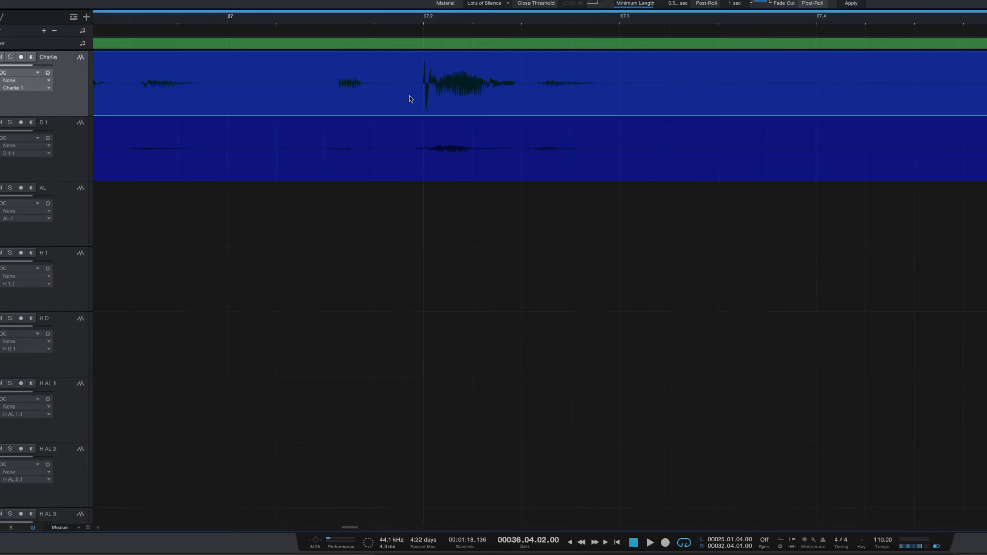
scroll(421, 88, up, 5)
click(300, 84)
click(447, 84)
drag(316, 83, 312, 139)
scroll(312, 139, down, 5)
key(space)
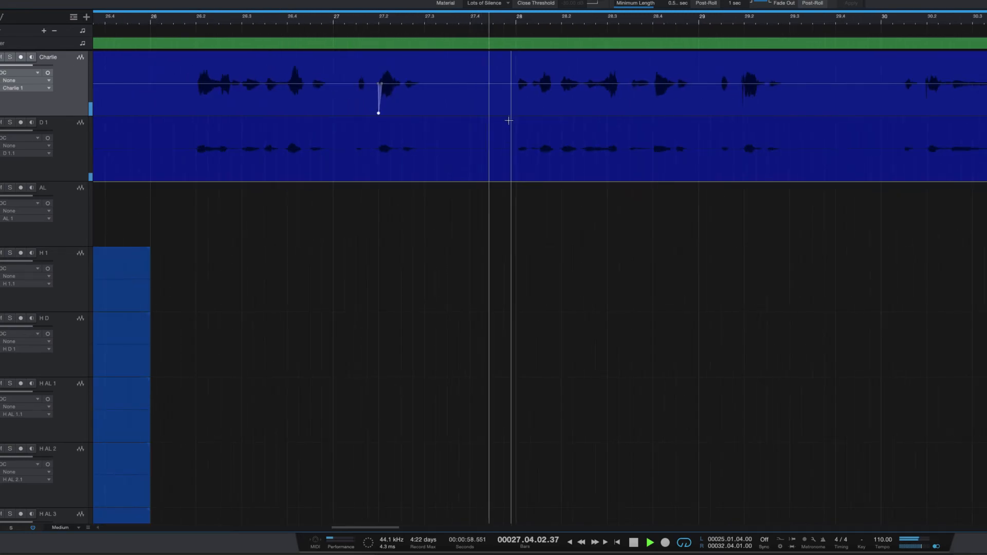
key(space)
Step: Try a gain envelope dip on the first vocal's peak at bar 29.2 and undo the last envelope change
scroll(626, 90, up, 5)
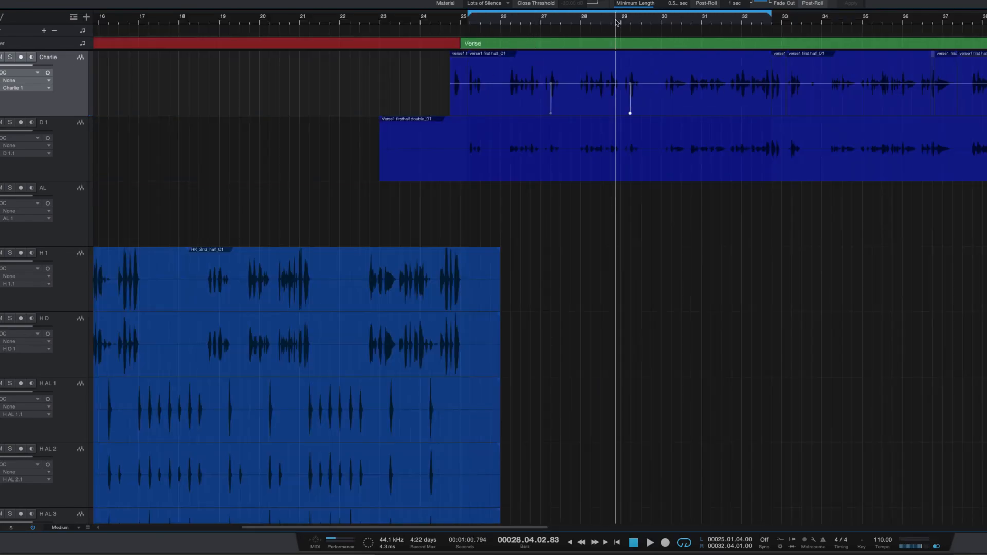
scroll(630, 110, up, 5)
right_click(618, 112)
key(Escape)
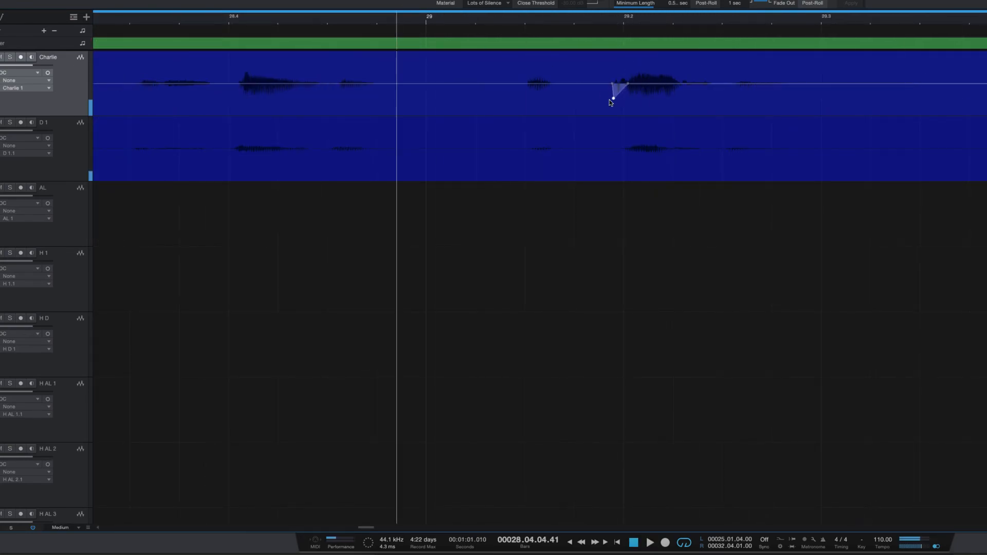
key(super+z)
Step: Split the first vocal just before the peak at bar 29.2, shape a fade at the cut and play it back
click(591, 110)
alt+click(575, 105)
drag(576, 61, 721, 55)
scroll(612, 72, up, 2)
key(space)
scroll(513, 132, down, 3)
key(space)
Step: Make another split on the first vocal near bar 30, fine-tune the edit at the cut and play the passage
scroll(512, 131, down, 3)
scroll(650, 90, up, 5)
alt+click(663, 103)
scroll(696, 119, down, 5)
drag(411, 106, 458, 101)
drag(461, 98, 455, 99)
scroll(480, 103, down, 5)
click(419, 20)
key(space)
scroll(417, 102, down, 5)
key(space)
Step: Add a slight gain envelope dip on the first vocal's second-half event just before bar 44
scroll(560, 111, up, 8)
click(548, 115)
click(751, 115)
drag(601, 120, 601, 128)
scroll(577, 123, down, 6)
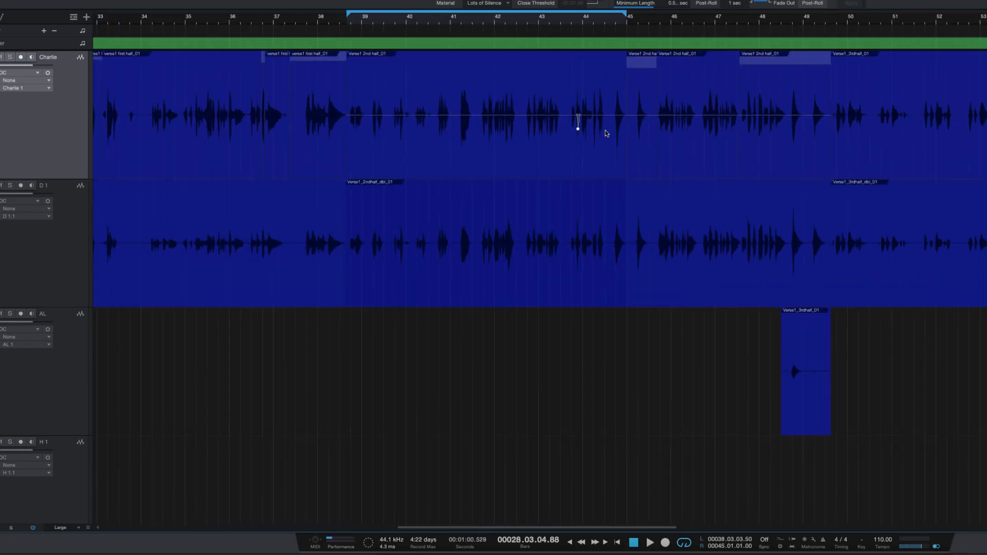
Step: Move the playhead to bar 25.02.01.00 and check the 2MIX channel's SSL Native Bus Compressor in the mixer
click(198, 20)
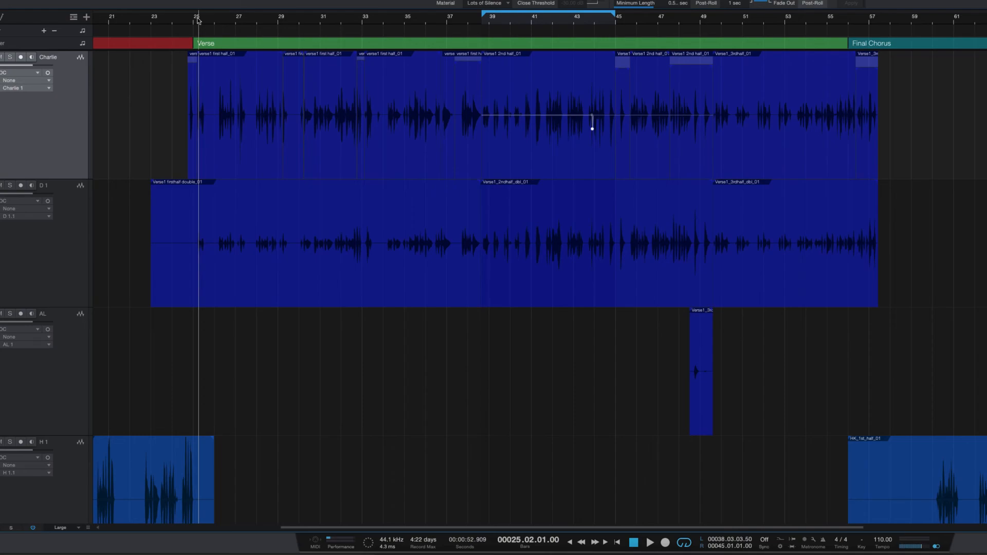
key(F3)
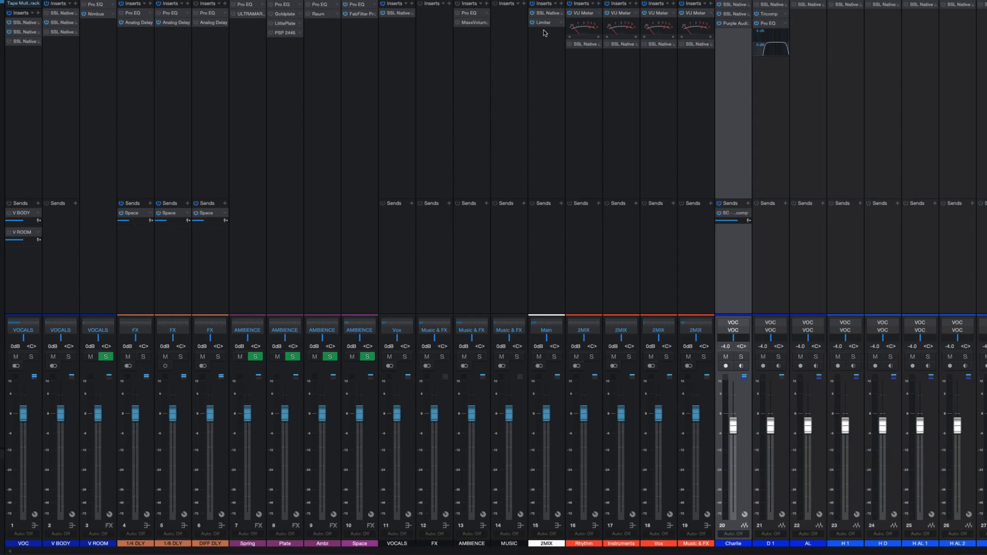
click(544, 14)
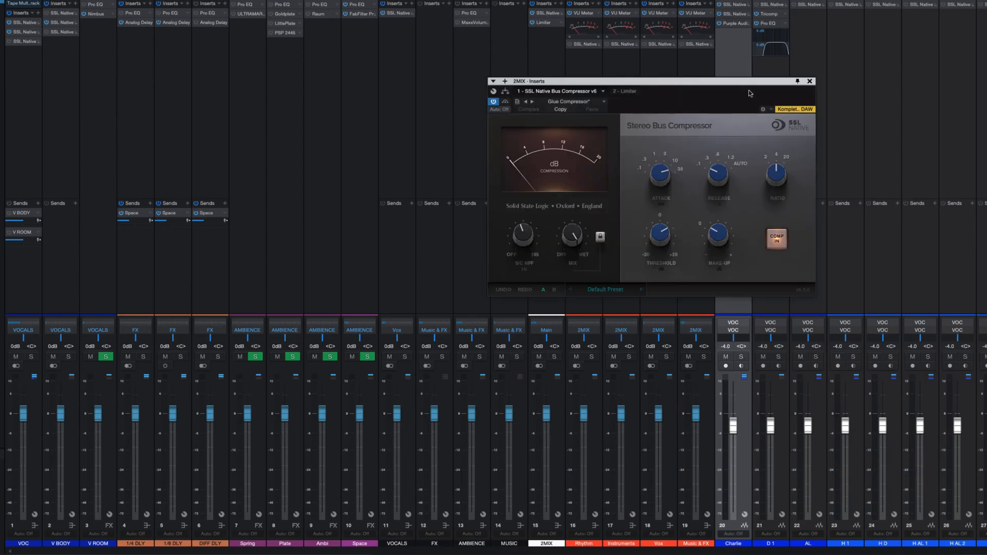
click(811, 82)
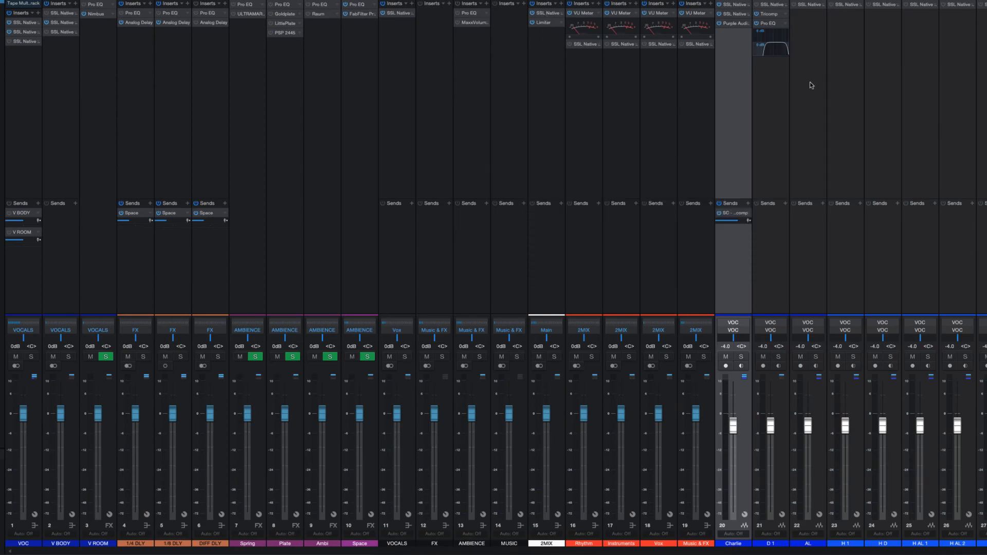